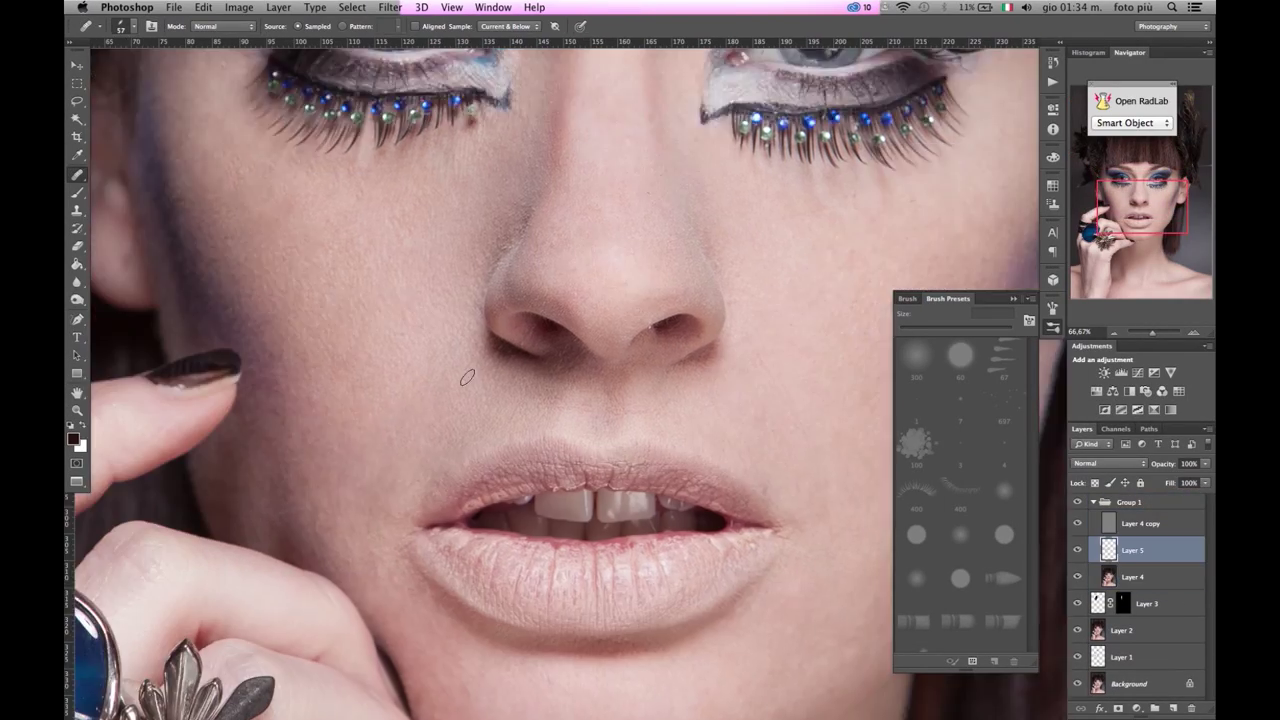
Pan across the face, chin, neck and chest while healing blemishes on Layer 5
scroll(384, 435, "down", 5)
scroll(553, 384, "up", 3)
scroll(556, 187, "up", 5)
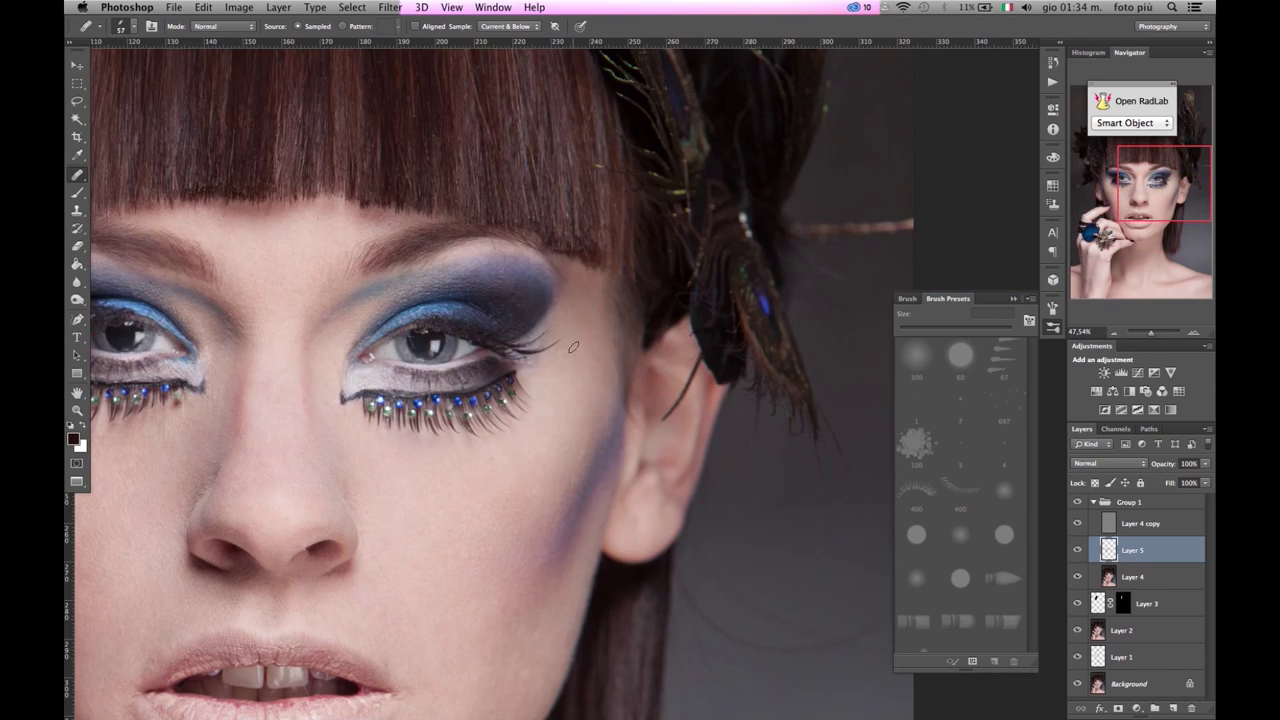
scroll(590, 230, "down", 10)
scroll(626, 289, "down", 2)
scroll(626, 289, "left", 3)
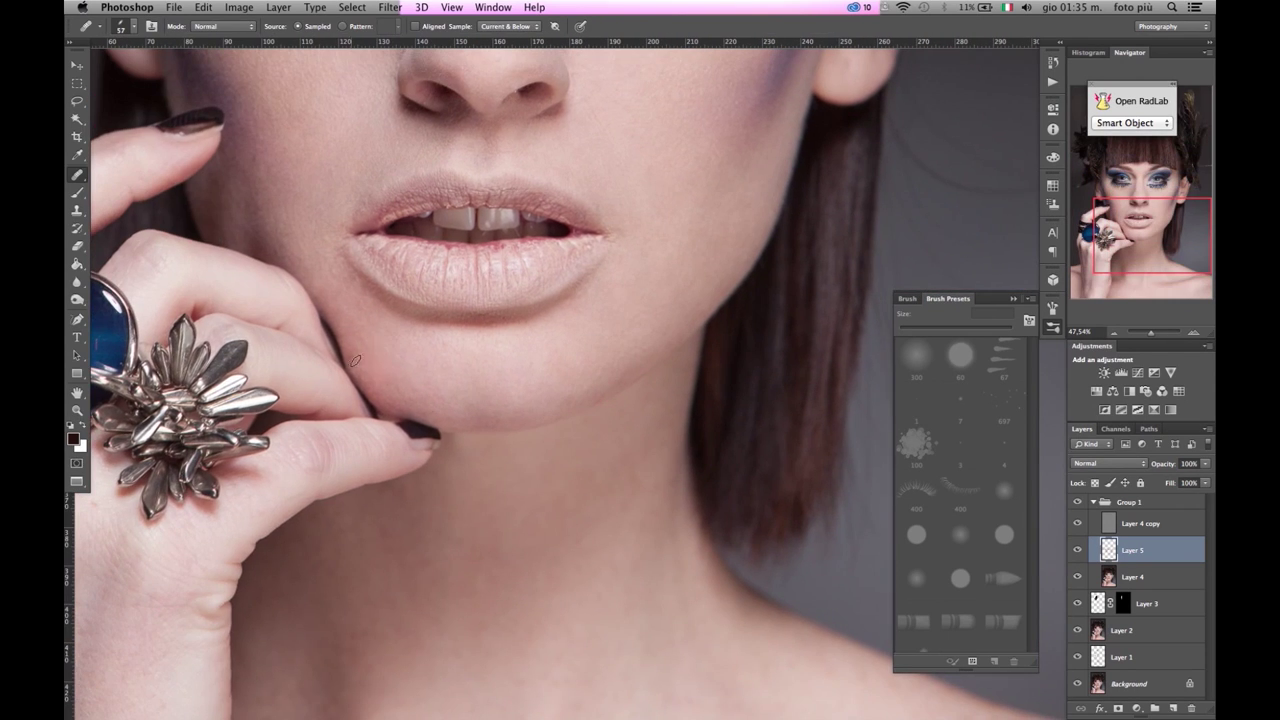
scroll(355, 360, "down", 2)
scroll(619, 300, "down", 5)
scroll(374, 263, "up", 3)
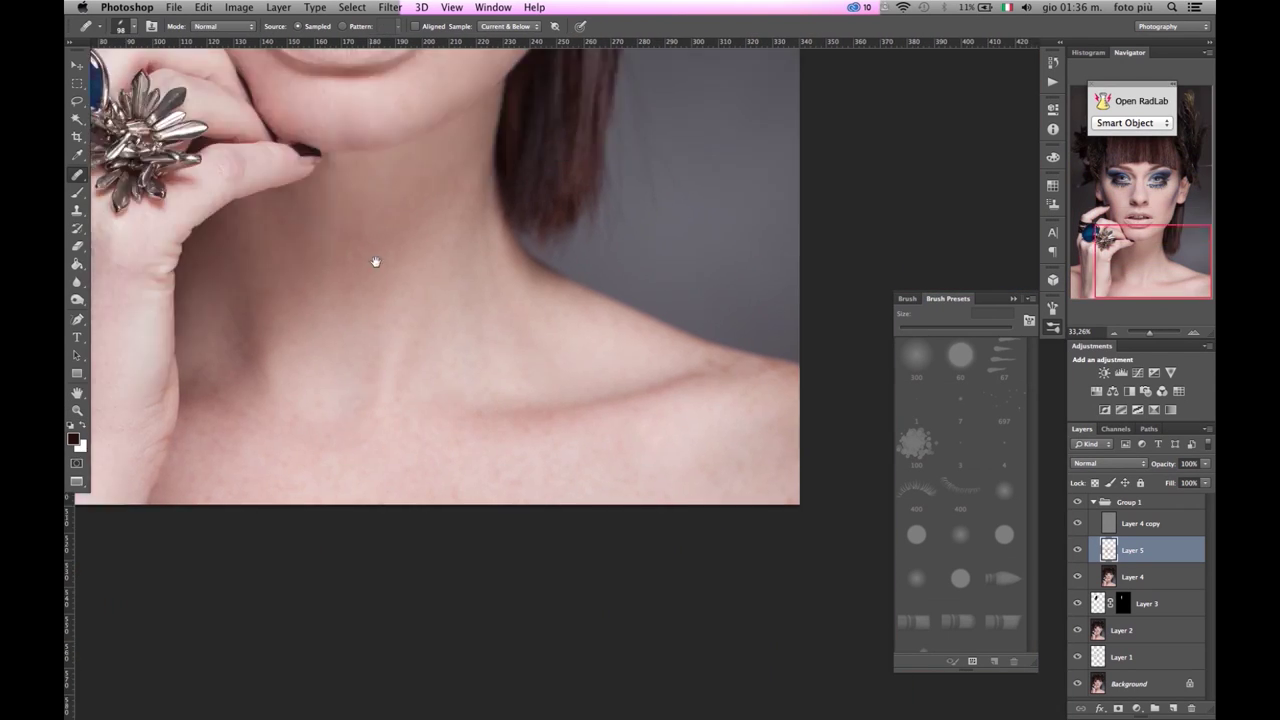
scroll(366, 300, "up", 2)
scroll(366, 300, "left", 2)
scroll(527, 321, "left", 5)
scroll(527, 321, "down", 2)
scroll(624, 309, "up", 10)
scroll(624, 309, "right", 4)
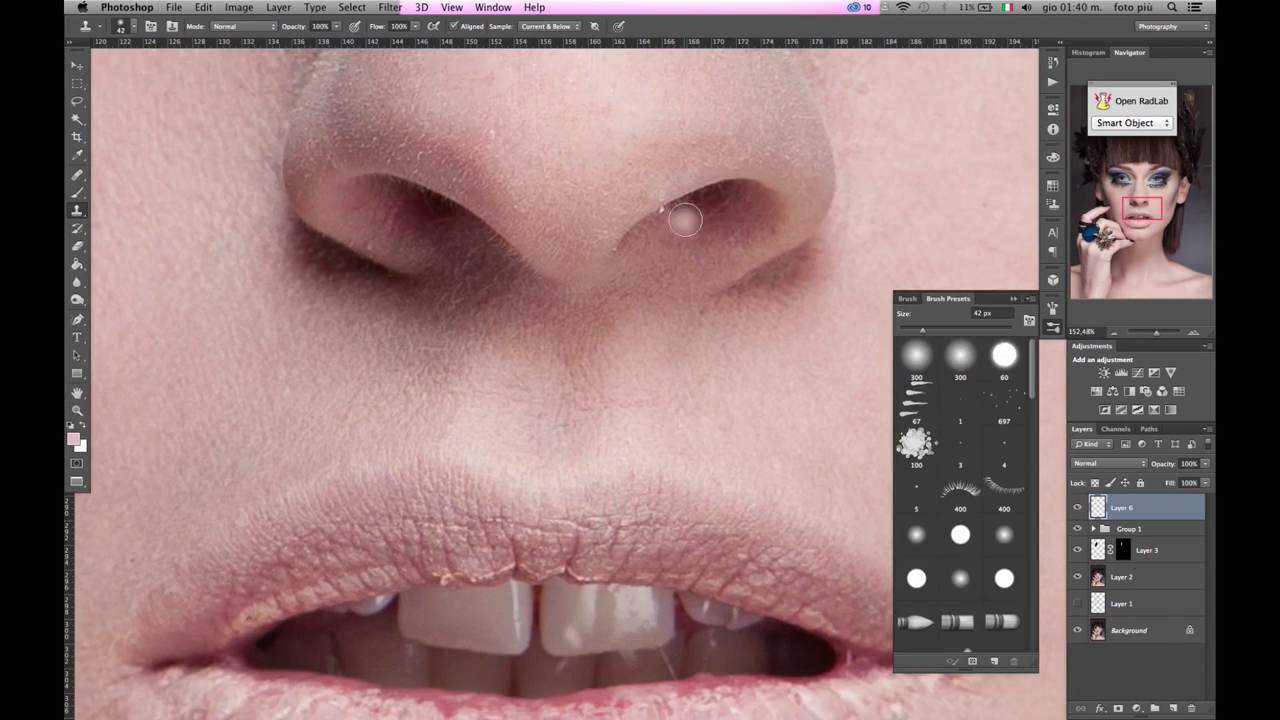
Paint the lips with a 10% brush using a colour sampled from the lip
key("b")
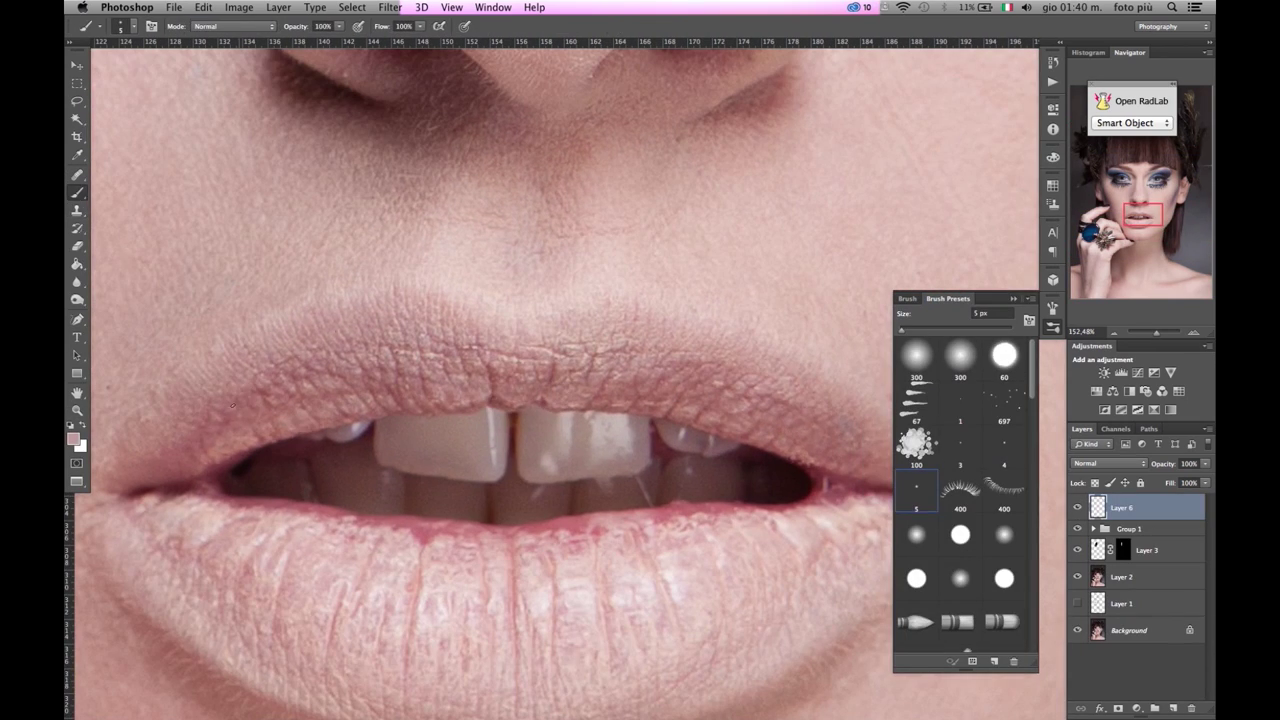
key("1")
scroll(466, 400, "left", 3)
left_click(468, 450, "alt")
scroll(468, 450, "down", 5)
scroll(472, 420, "left", 5)
scroll(472, 420, "right", 5)
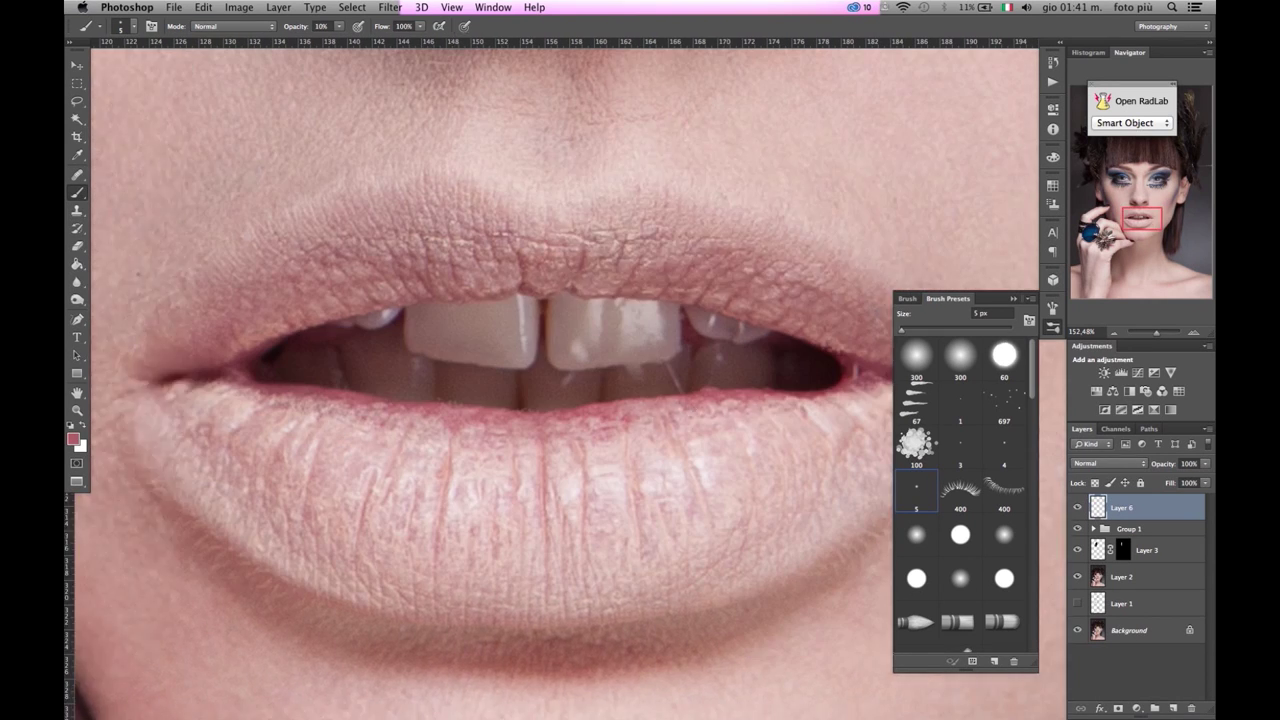
scroll(472, 420, "right", 5)
Clone over the lips from the light pink lip colour, then heal the lip texture
key("s")
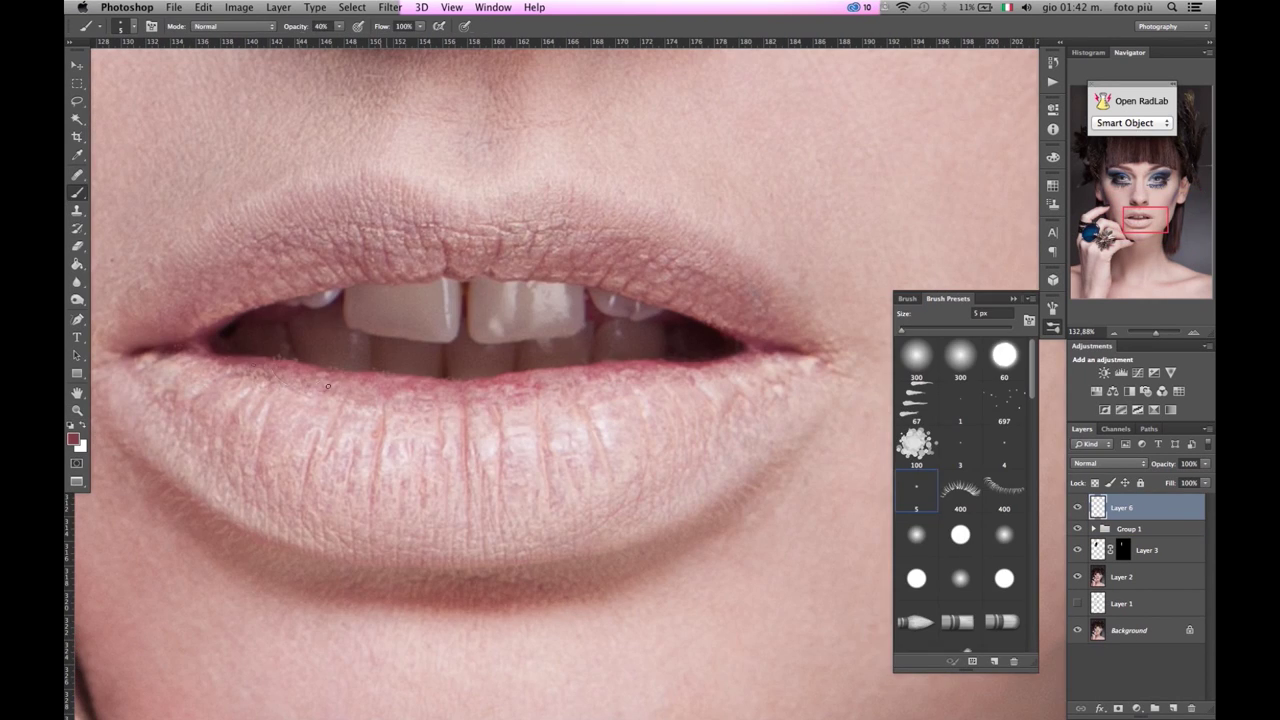
left_click(459, 399, "alt")
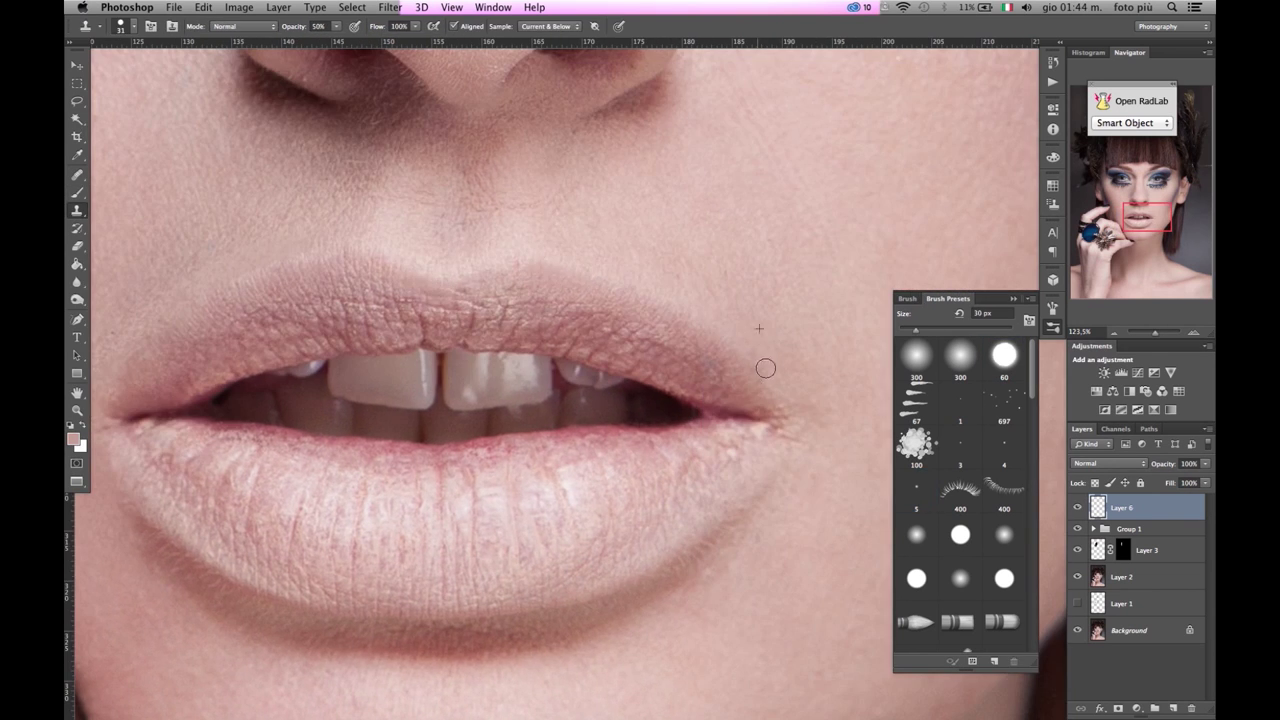
key("j")
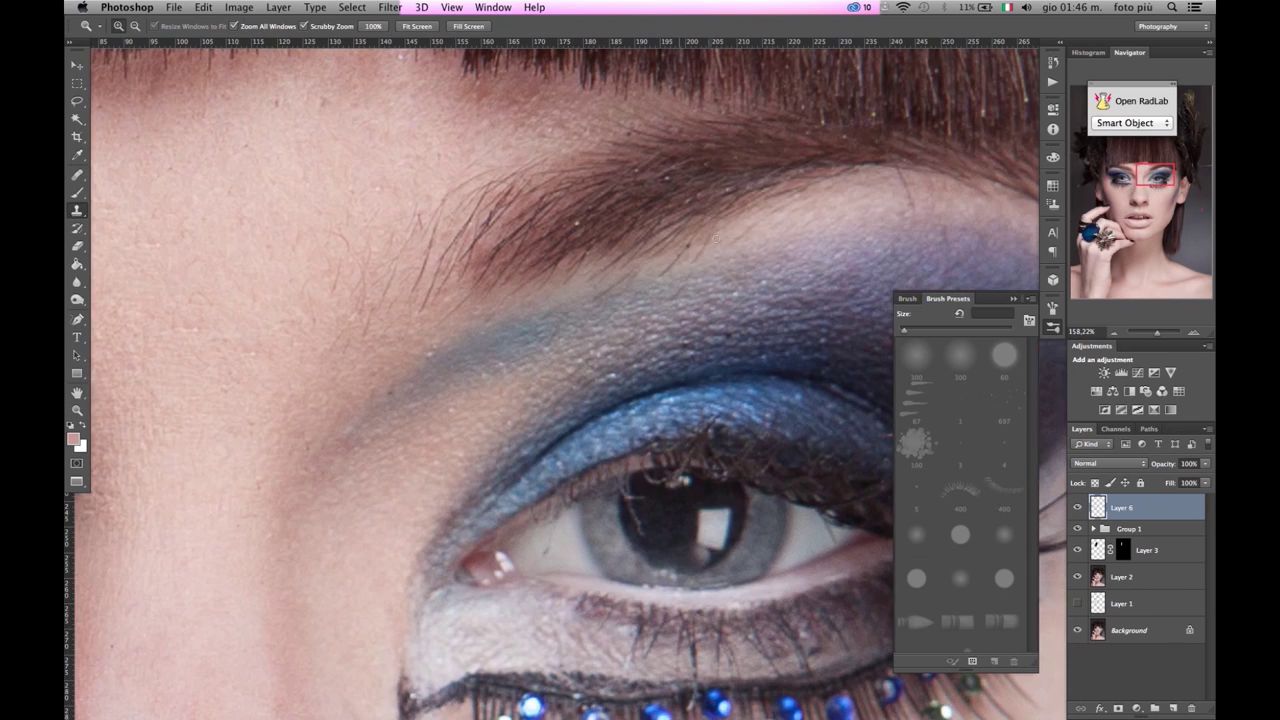
Clone away skin flaws and stray hairs around the eyebrow and forehead
scroll(369, 283, "right", 3)
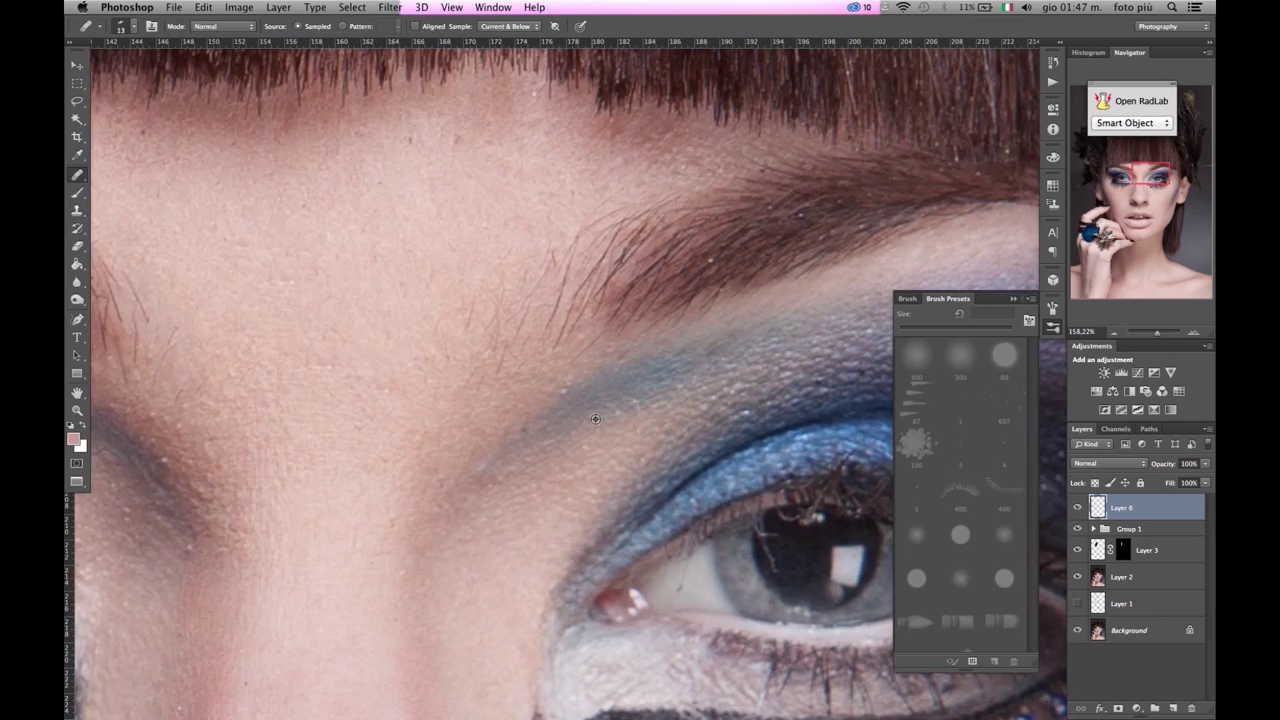
key("s")
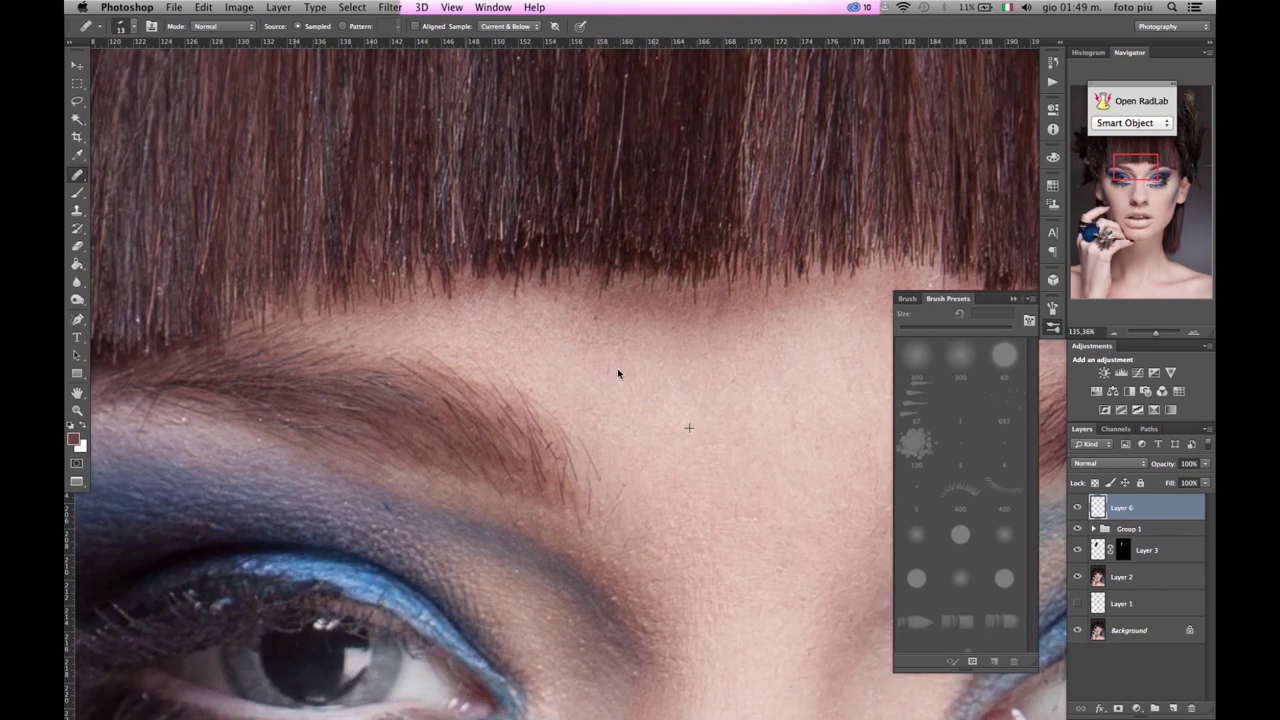
key("s")
key("b")
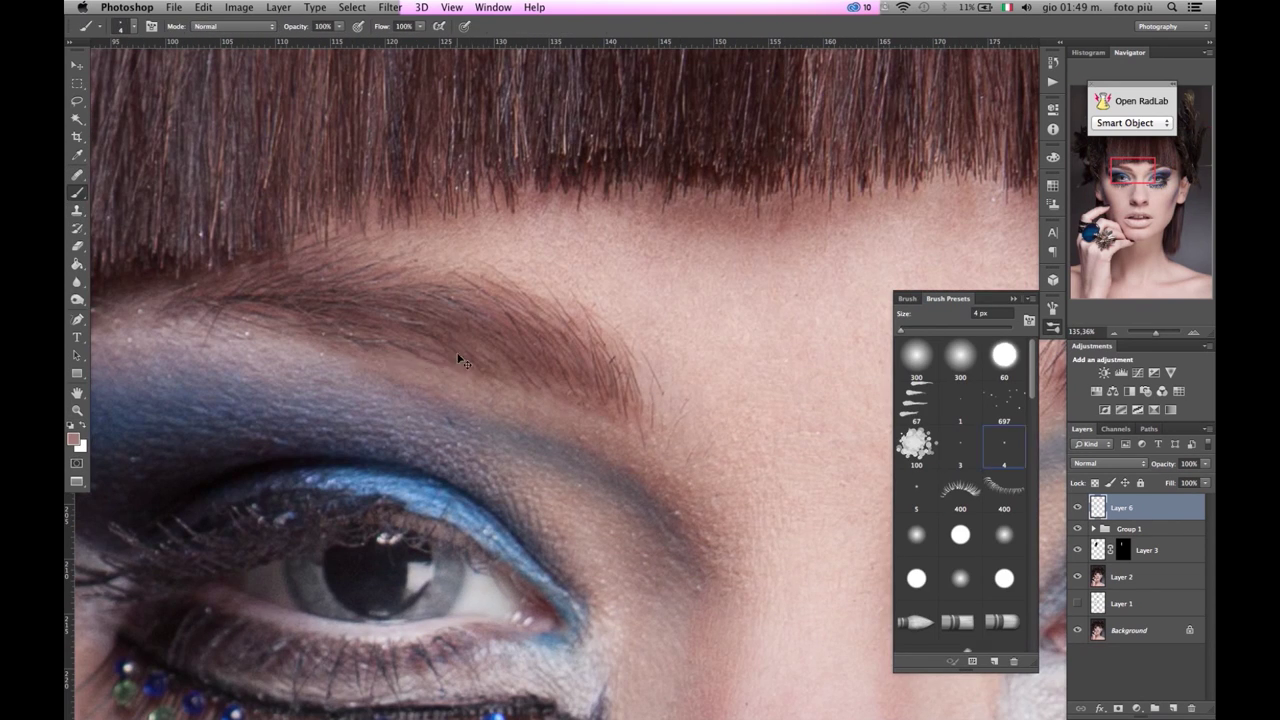
key("s")
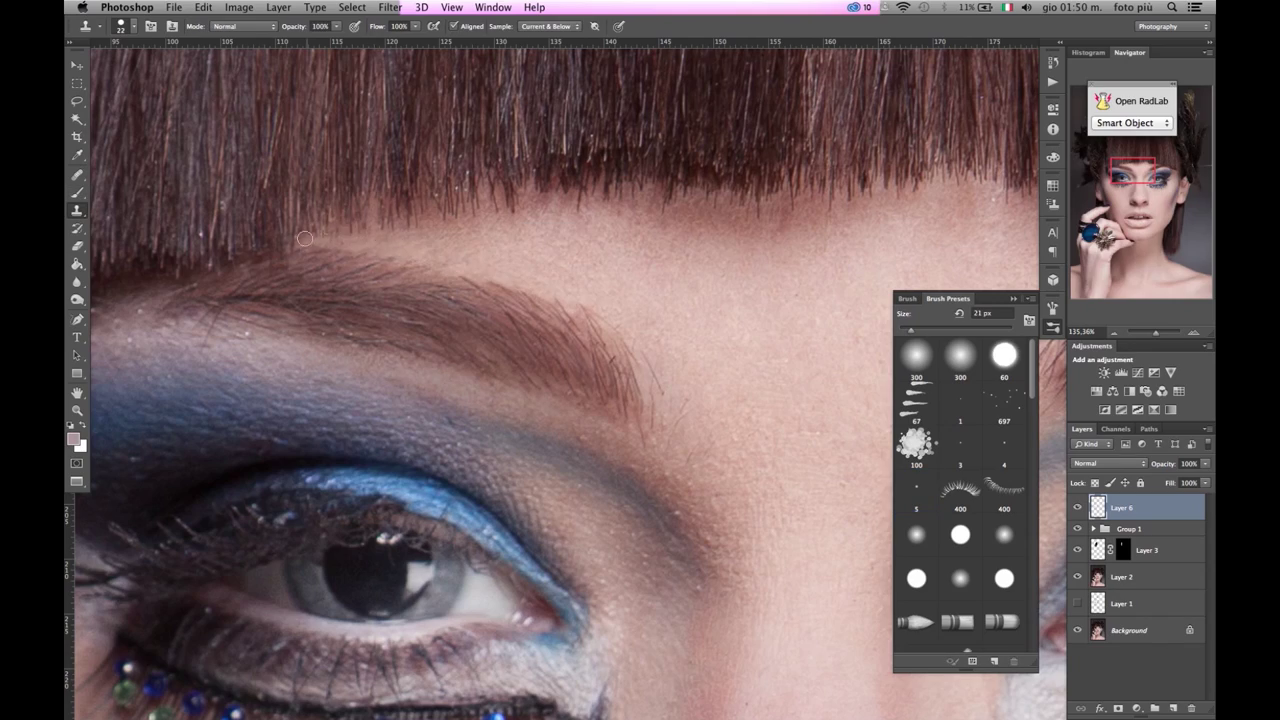
Paint fine low-strength strokes by the brow, then zoom out to the whole portrait
scroll(514, 263, "down", 5)
key("b")
scroll(560, 214, "up", 5)
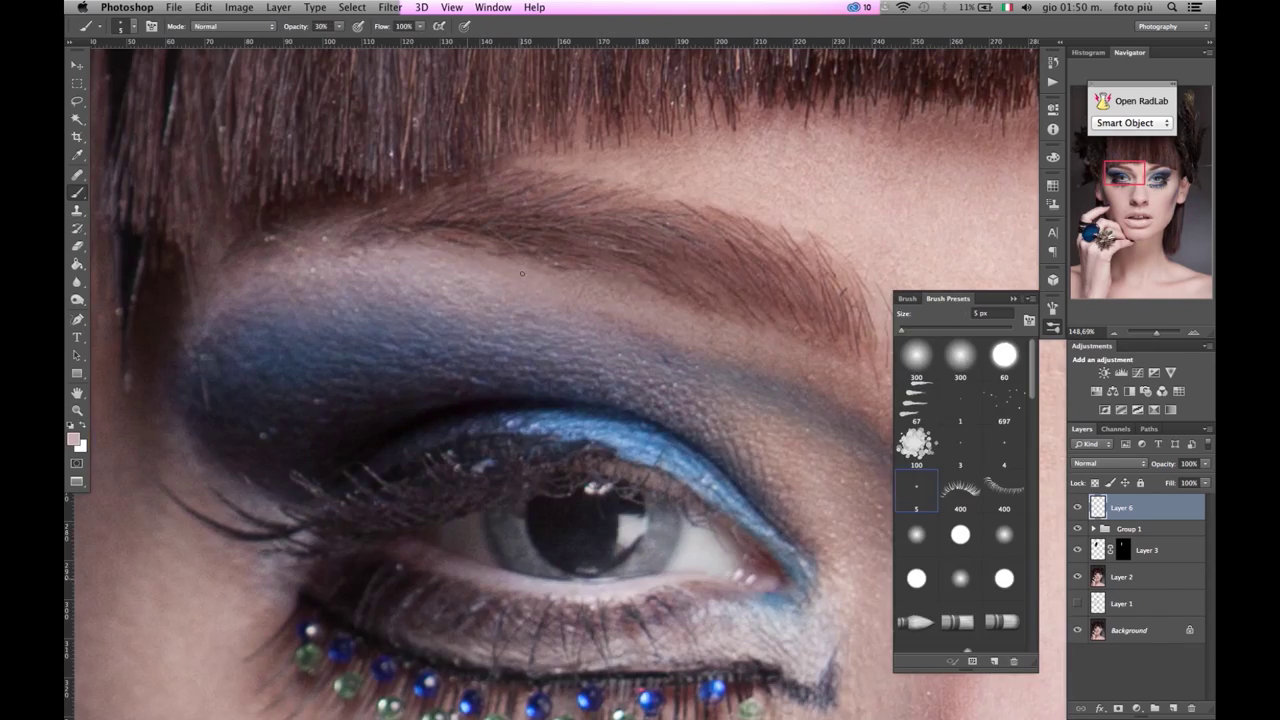
key("z")
scroll(603, 123, "down", 3)
scroll(620, 170, "down", 2)
scroll(636, 212, "down", 1)
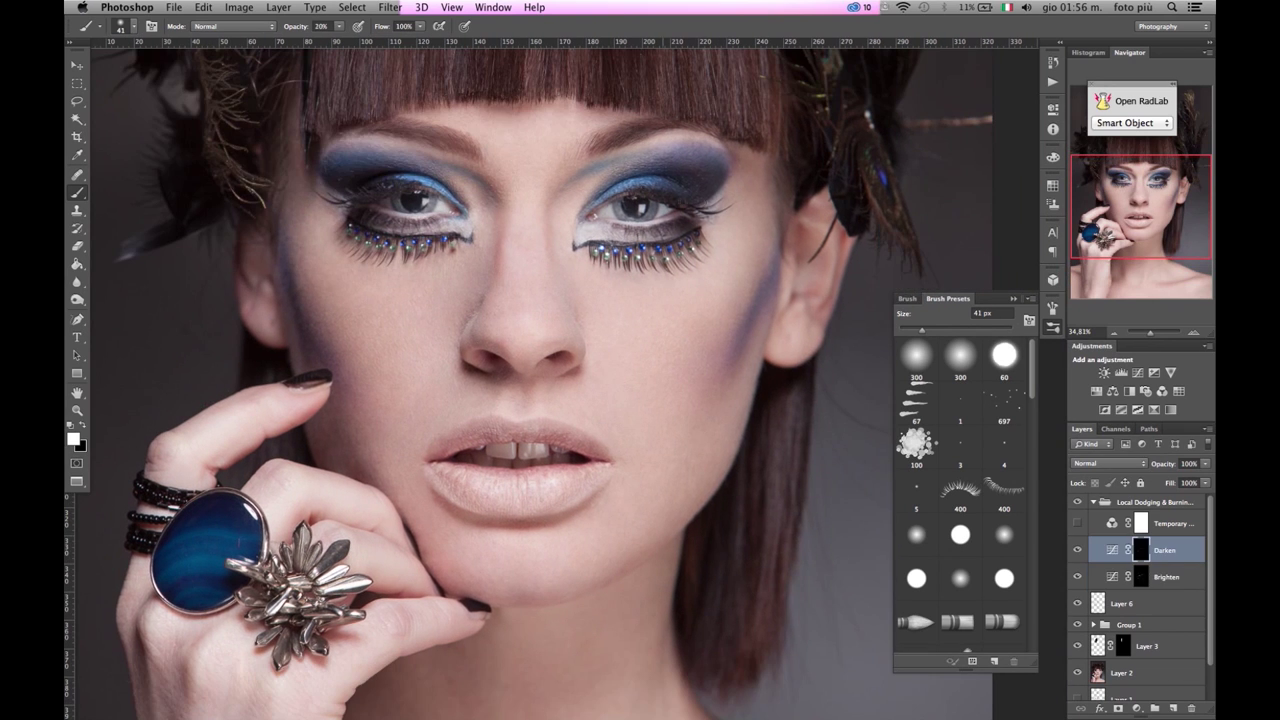
Brighten the area near the eye and the cheek with faint strokes in the dodge-and-burn mask
left_click(625, 212)
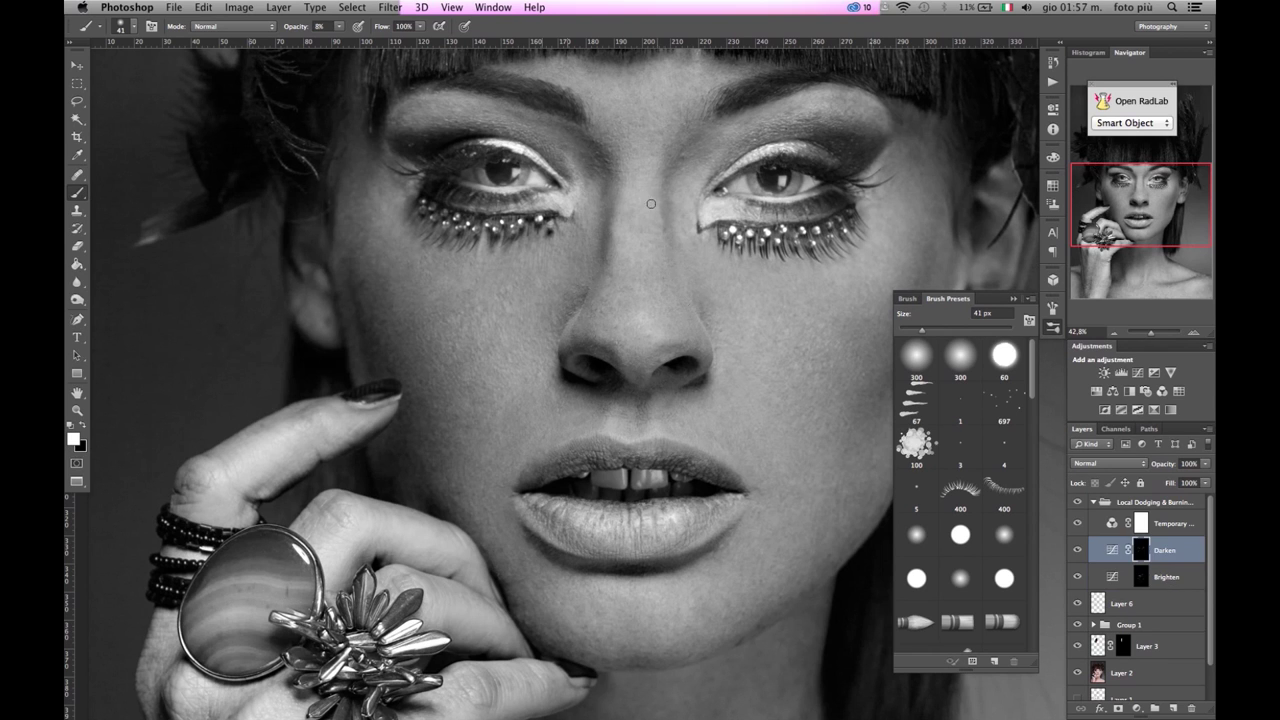
left_click_drag(651, 204, 477, 326)
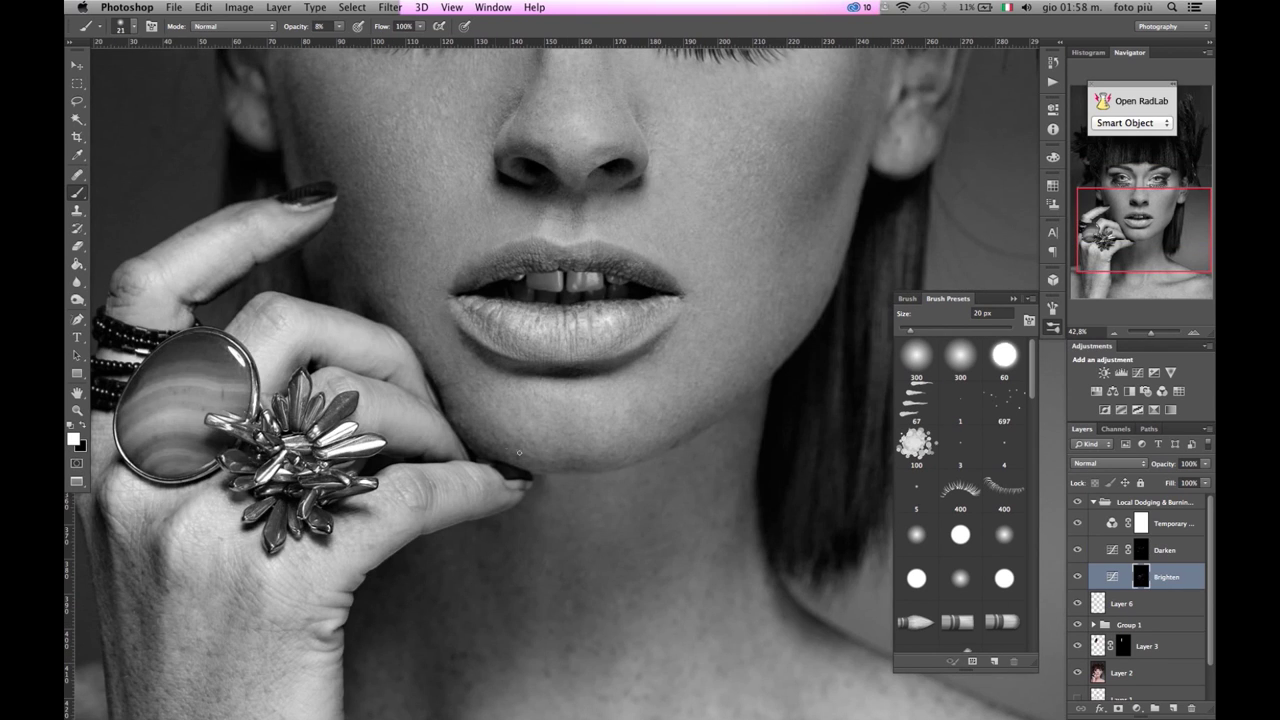
scroll(500, 268, "up", 3)
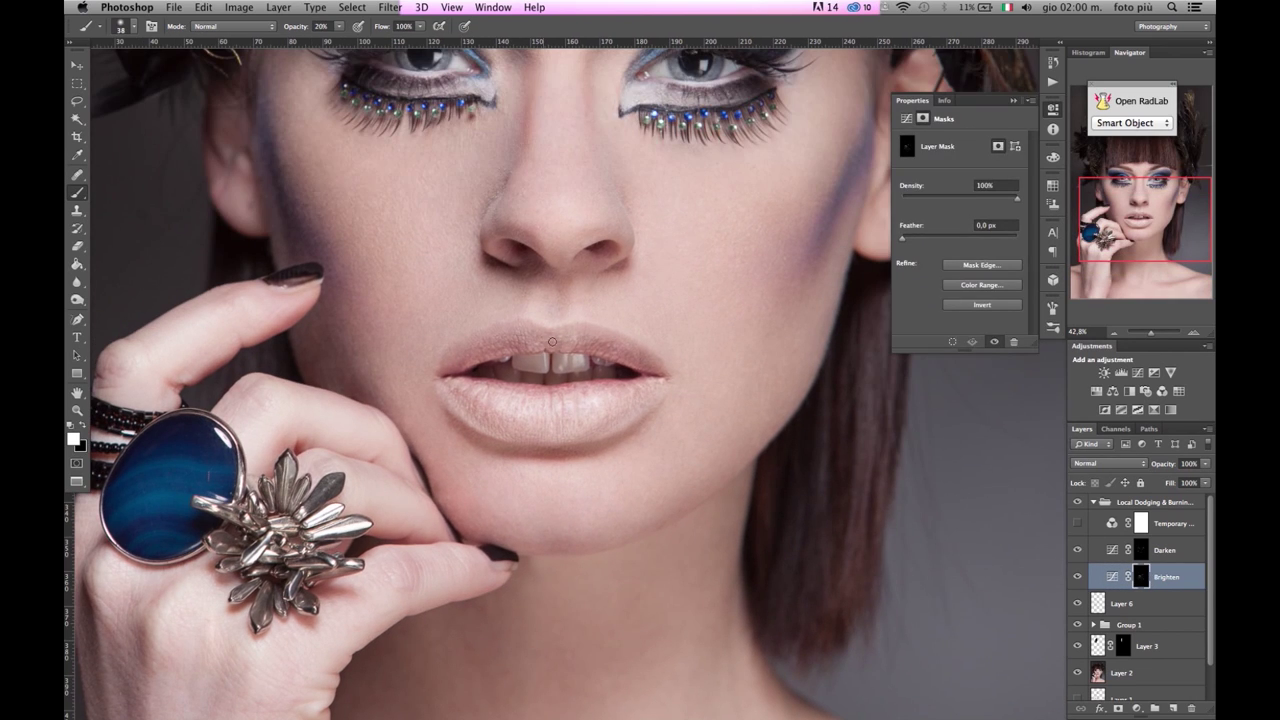
Move around the canvas and select the Darken layer
scroll(669, 429, "down", 5)
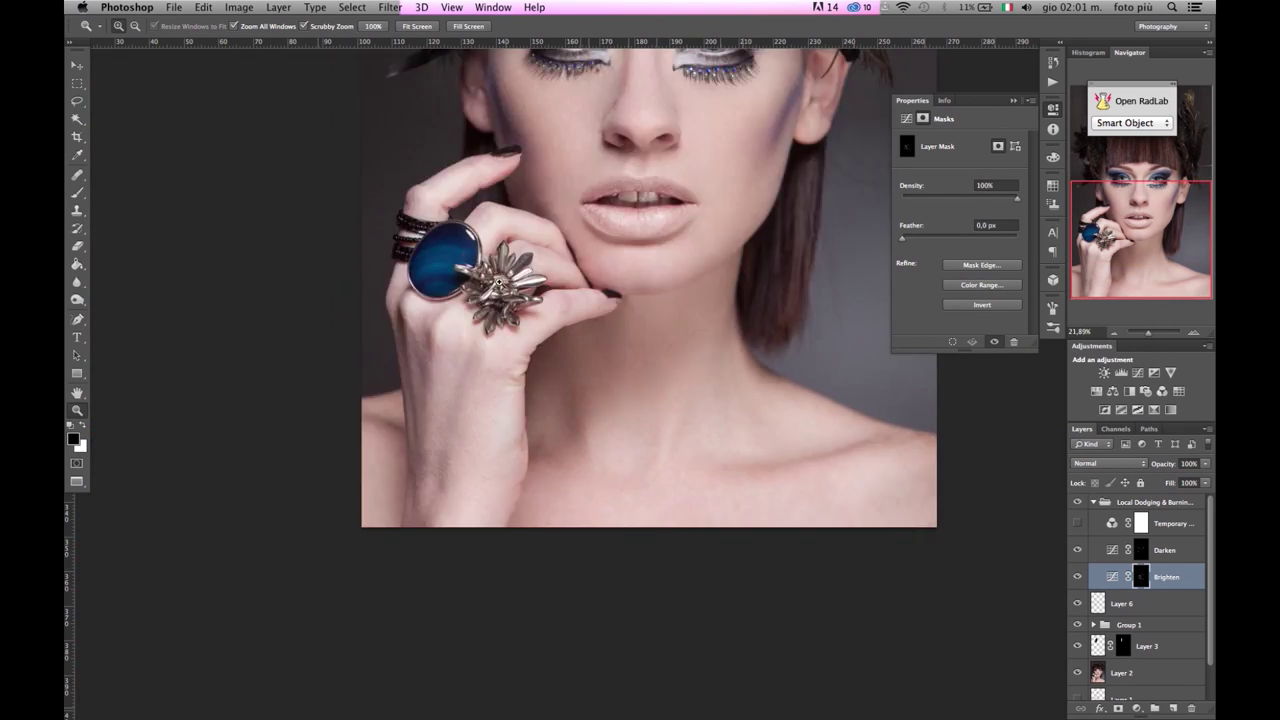
scroll(503, 374, "up", 3)
scroll(370, 270, "down", 2)
key("alt+bracketright")
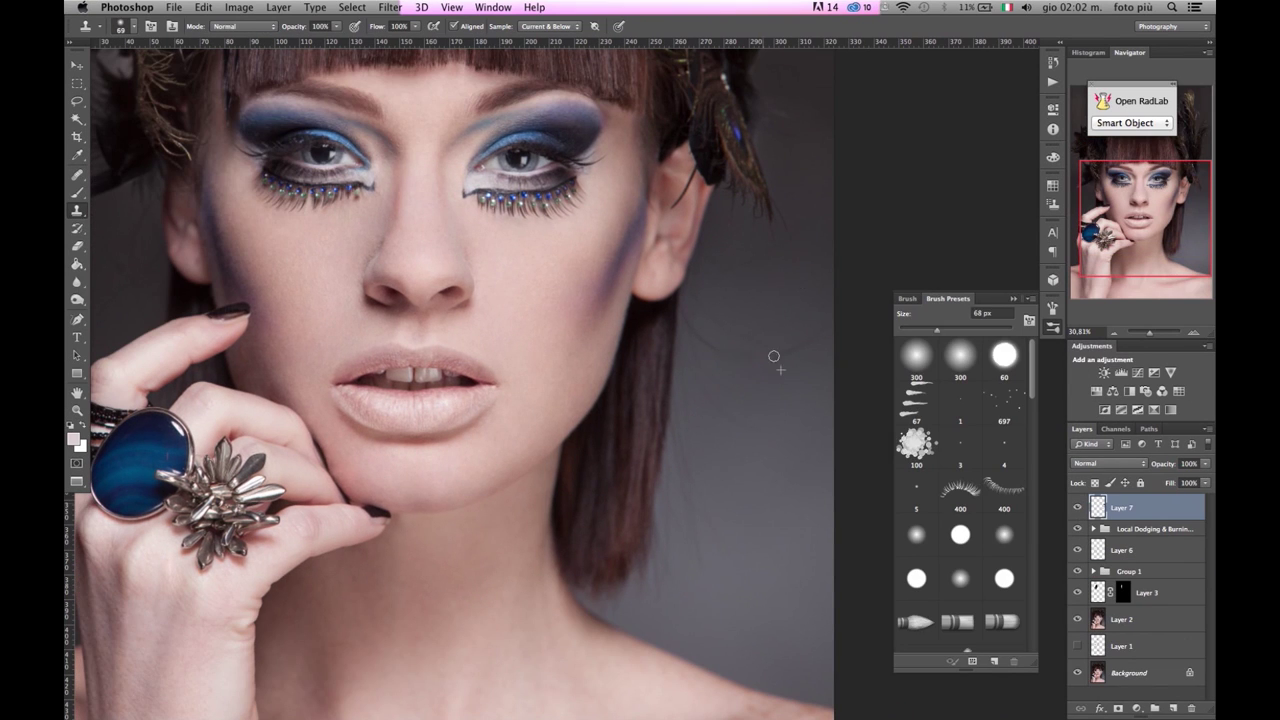
Clone out the grey background beside the hair and neck, erasing stray strokes
key("s")
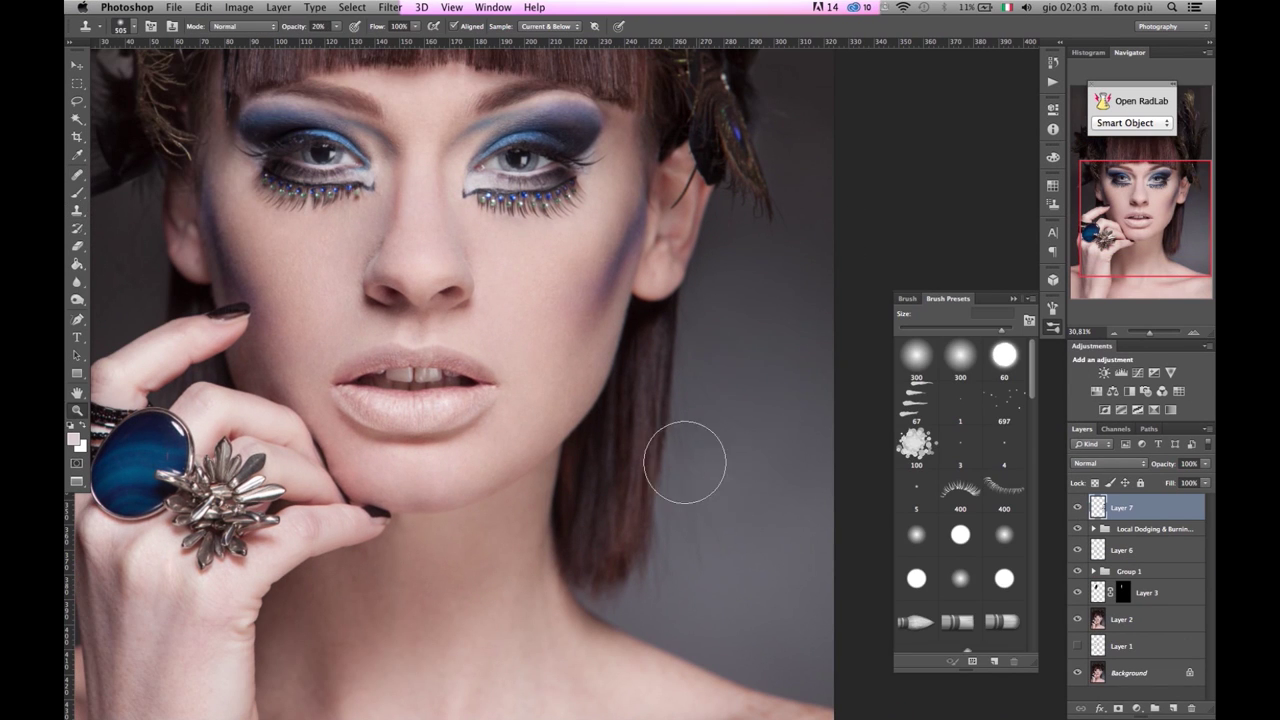
scroll(780, 400, "up", 5)
scroll(737, 354, "down", 3)
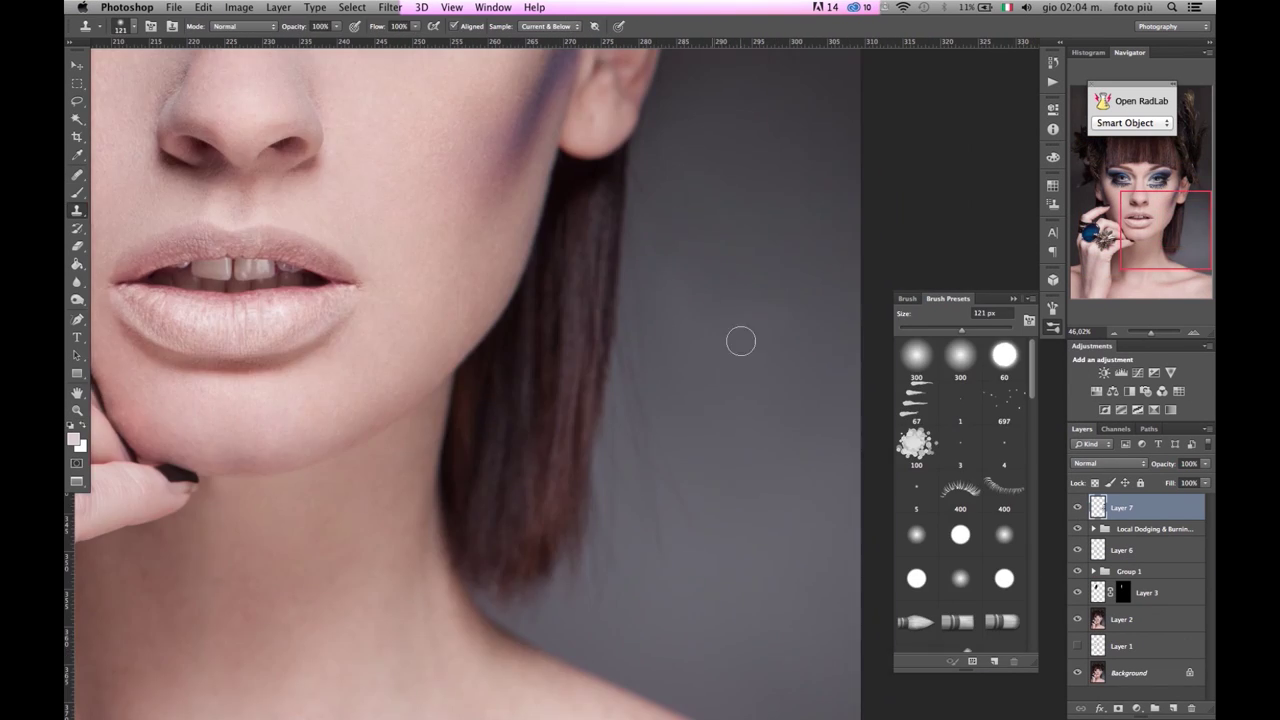
scroll(740, 340, "down", 2)
scroll(691, 446, "down", 2)
scroll(786, 700, "down", 1)
key("e")
key("s")
scroll(654, 559, "down", 1)
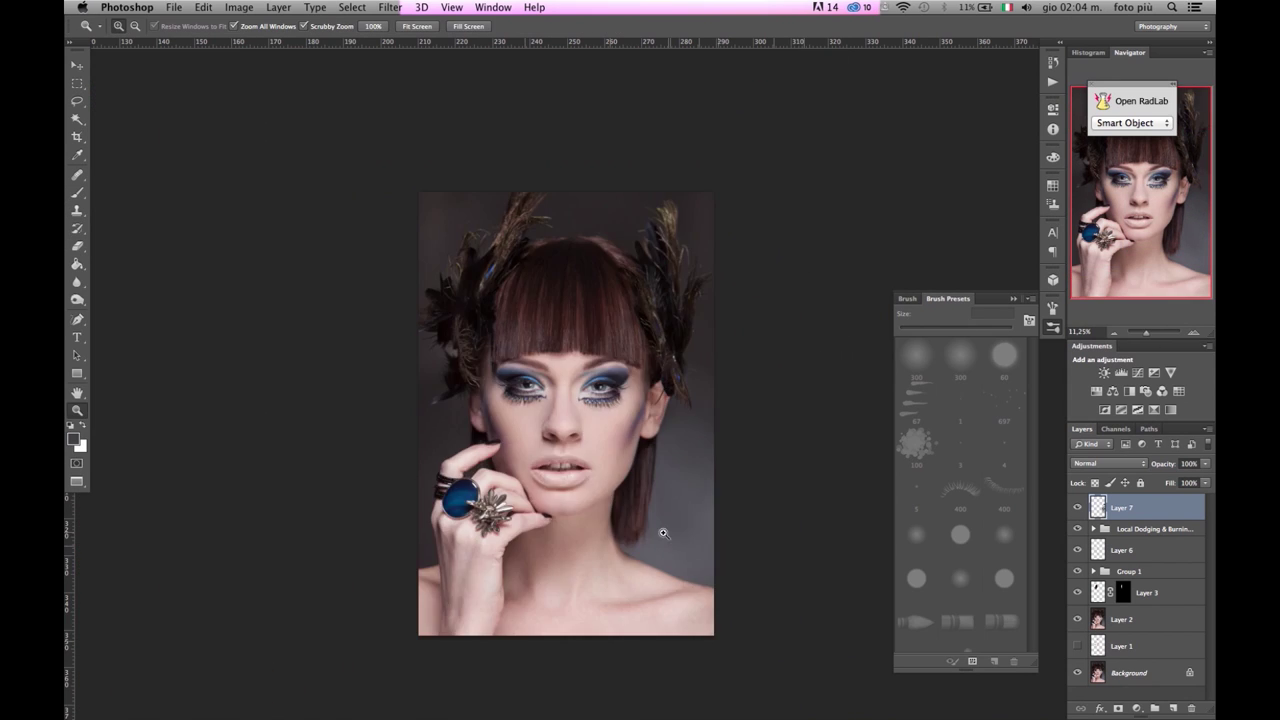
scroll(585, 271, "up", 3)
scroll(528, 386, "down", 2)
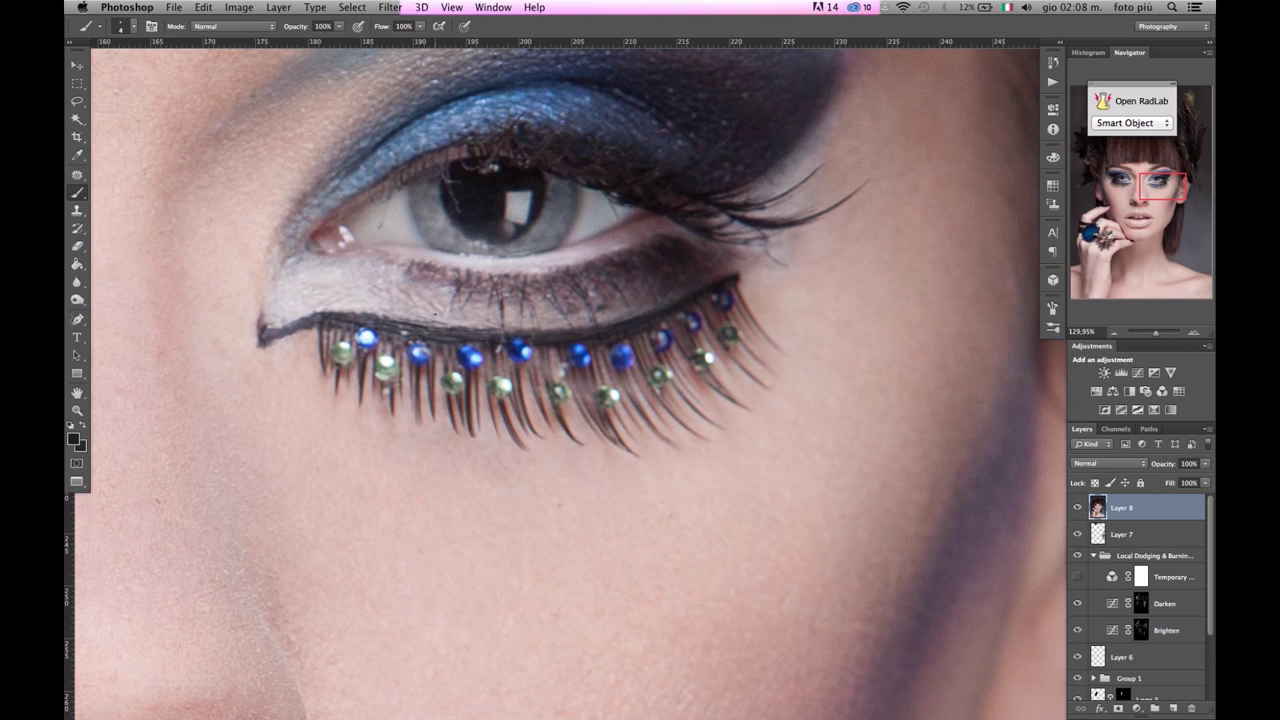
Clone and paint skin near the eye and the bridge of the nose
key("s")
left_click_drag(544, 325, 520, 393)
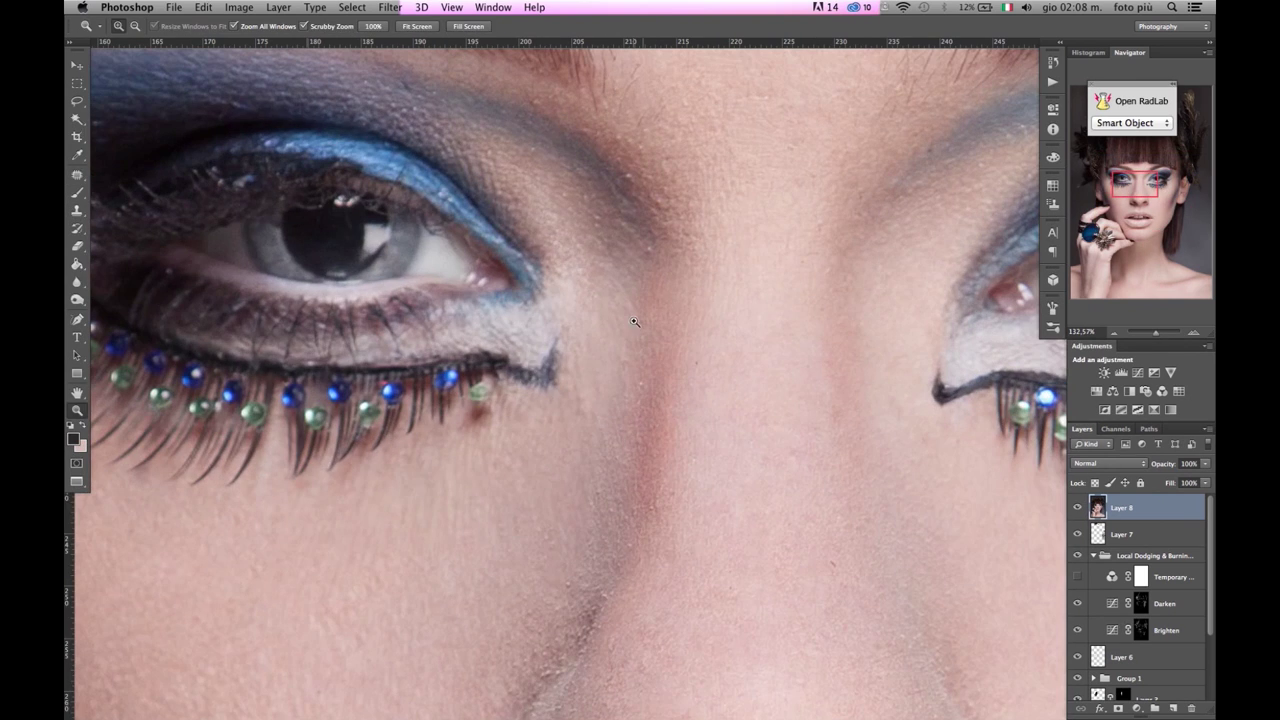
key("b")
scroll(488, 358, "left", 3)
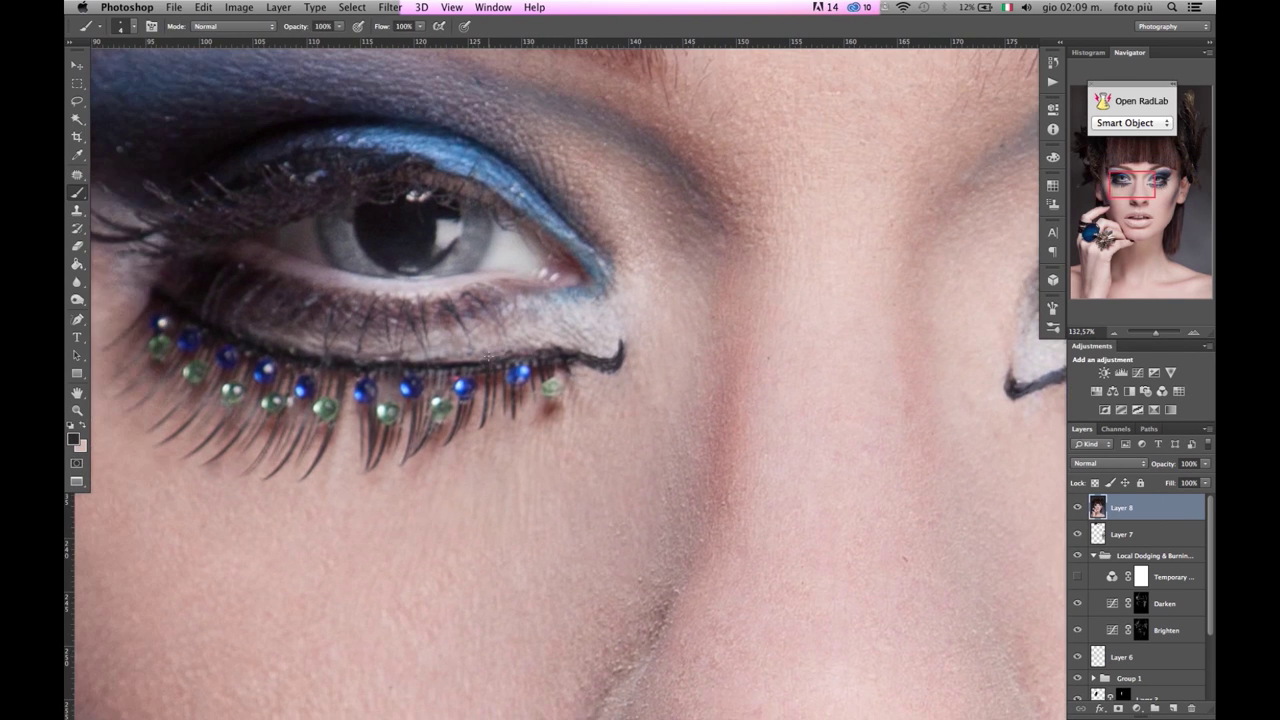
right_click(800, 290)
Check the whole face and continue low-opacity painting around the brows and eye makeup
key("super+shift+x")
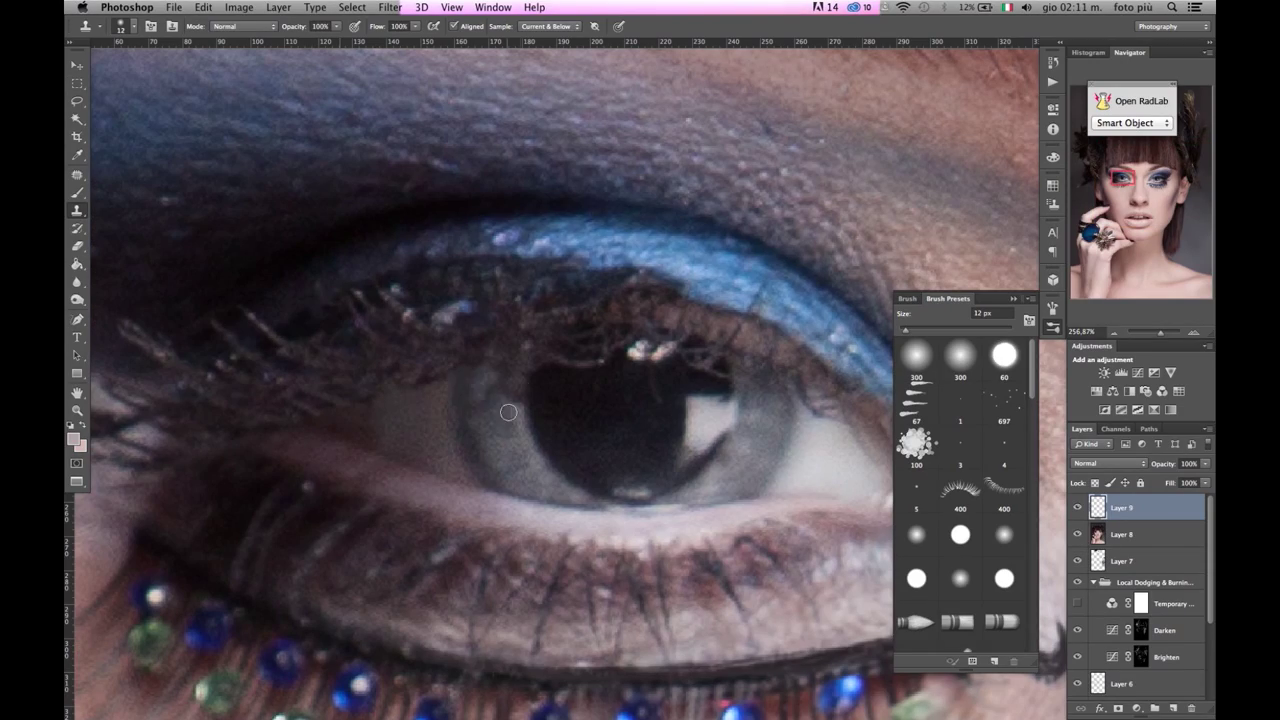
scroll(643, 389, "down", 3)
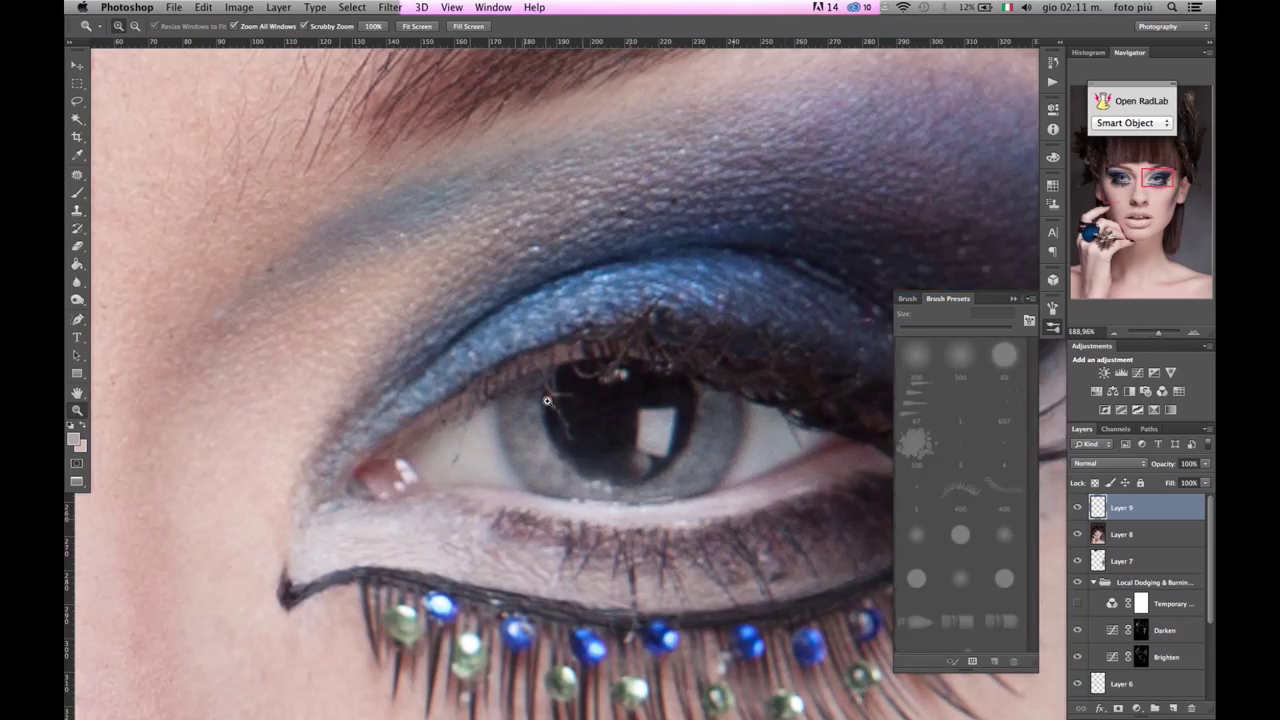
scroll(472, 432, "right", 5)
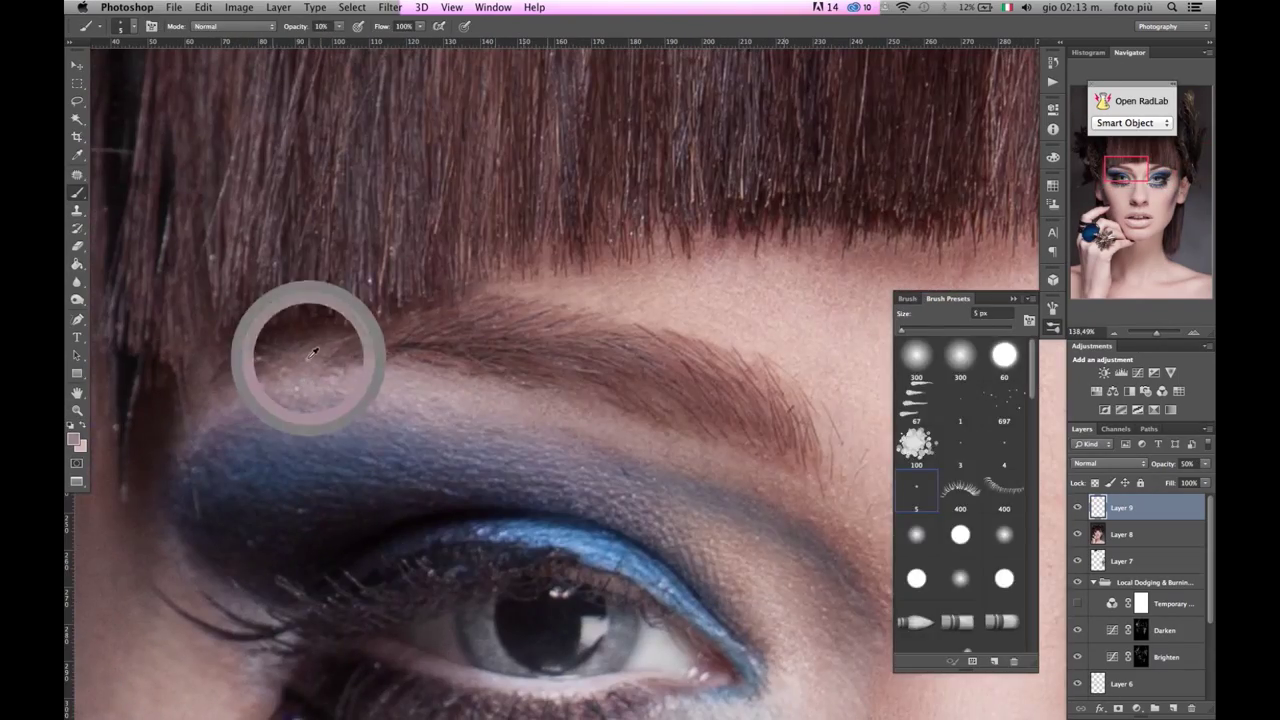
scroll(431, 380, "up", 3)
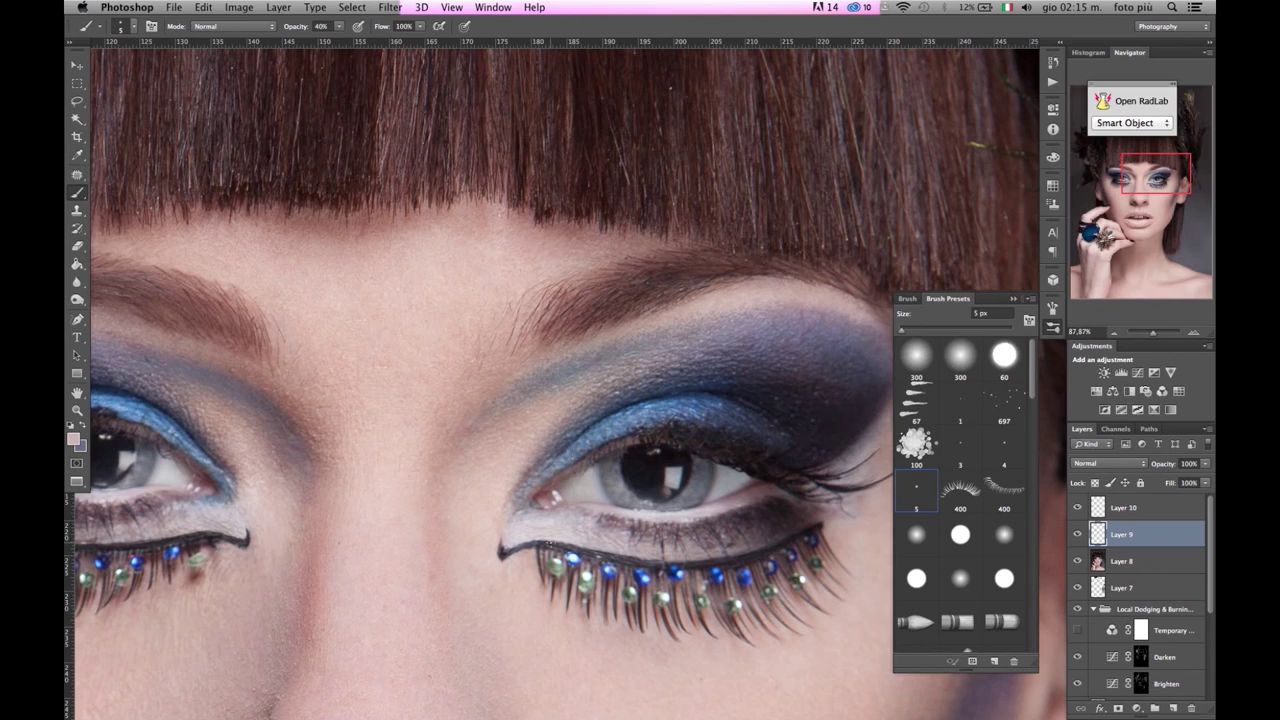
key("z")
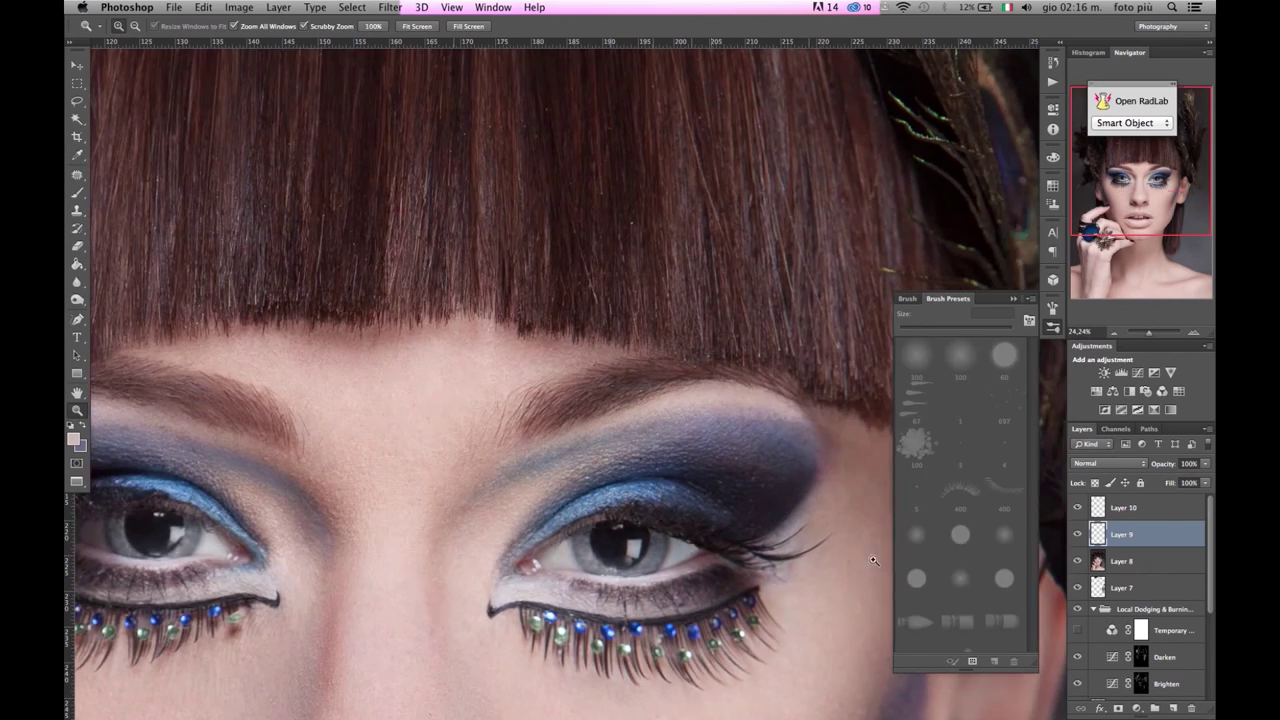
key("b")
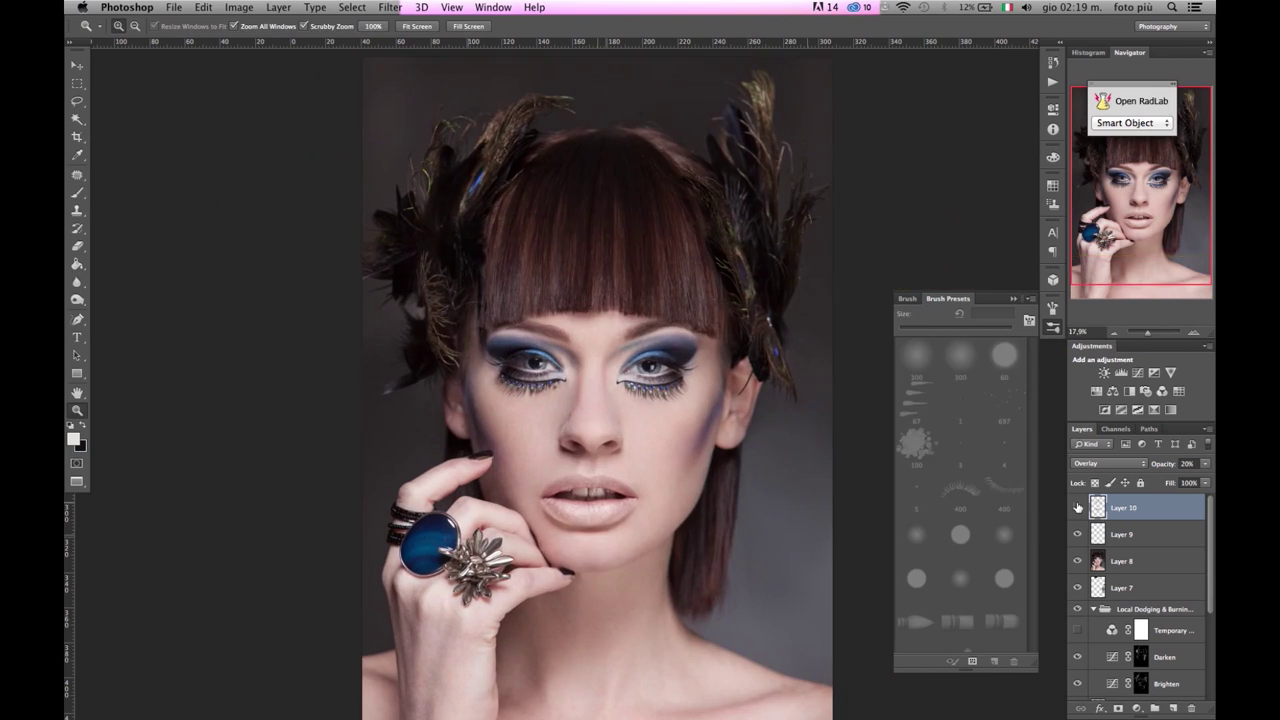
Clean up the blue ring stone with the Healing Brush and a 13 px Clone Stamp
key("j")
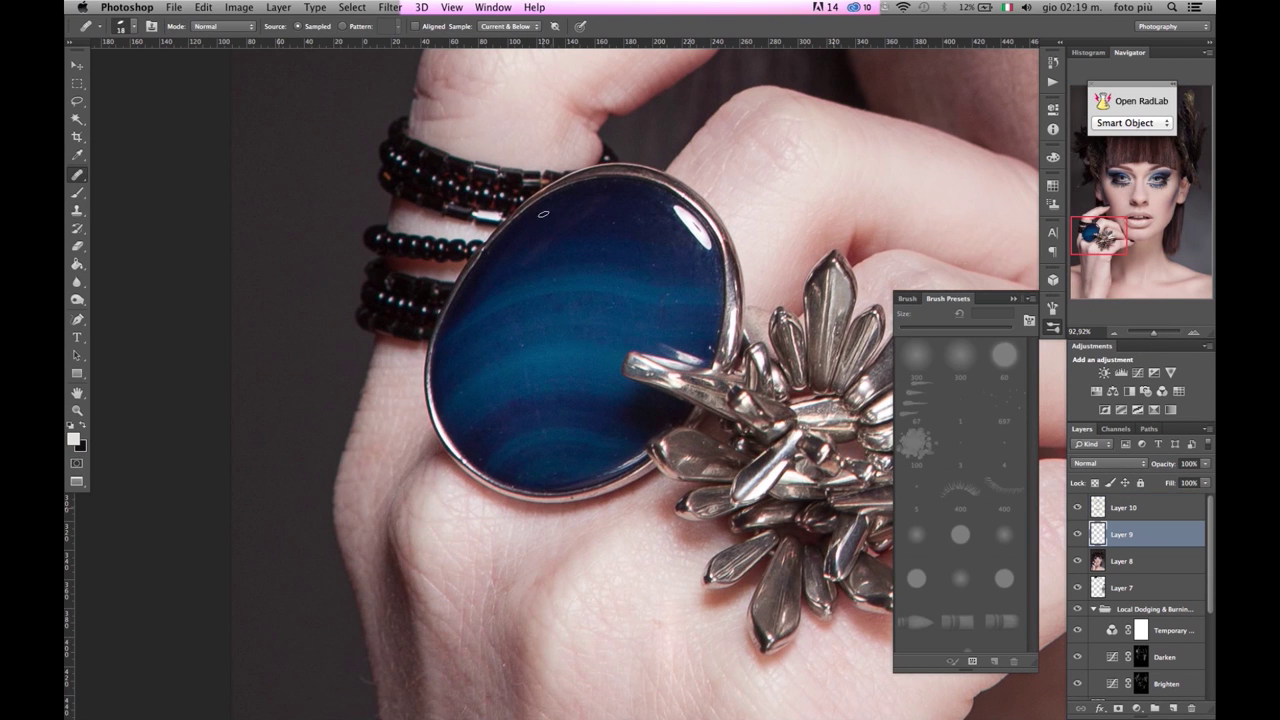
key("s")
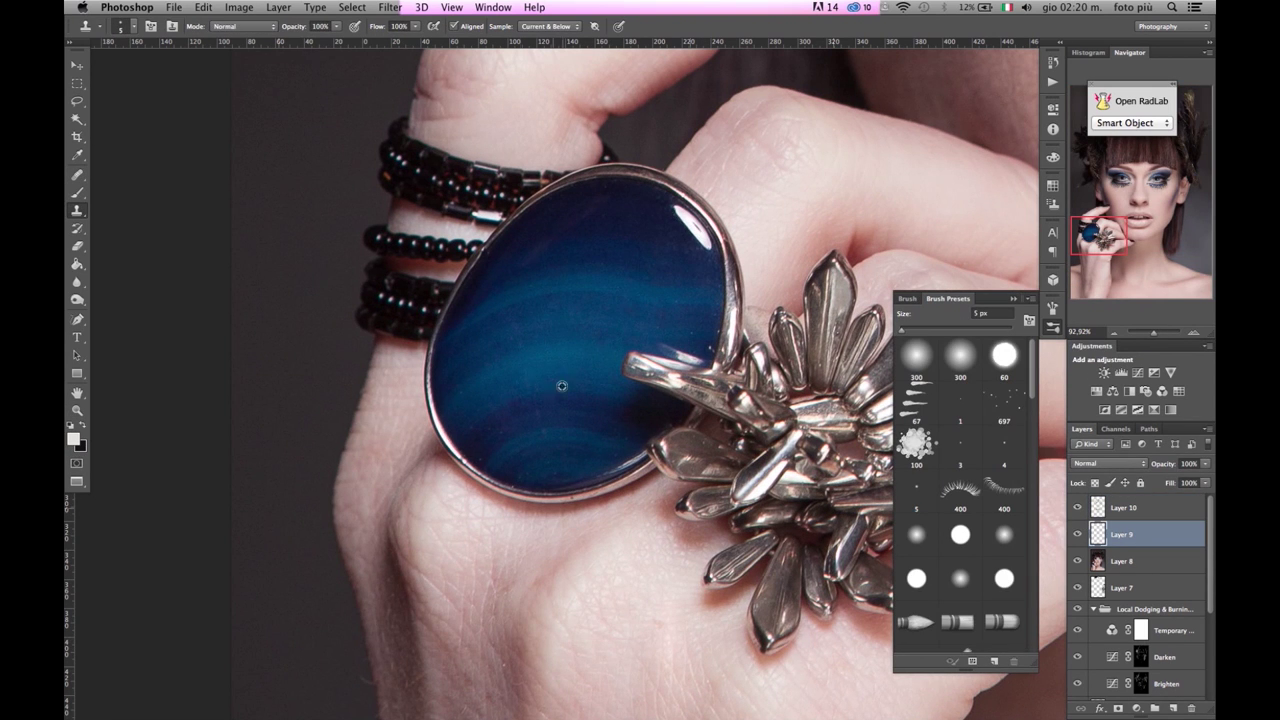
right_click(557, 300)
key("Escape")
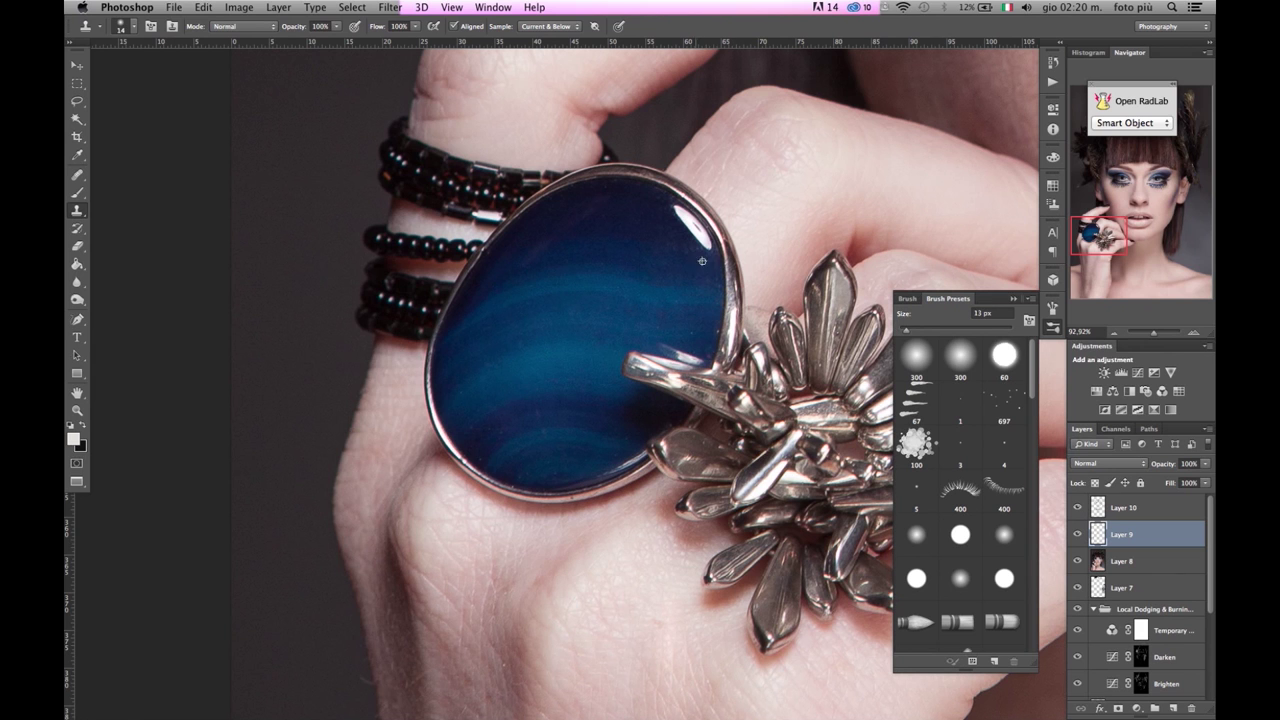
scroll(609, 348, "down", 2)
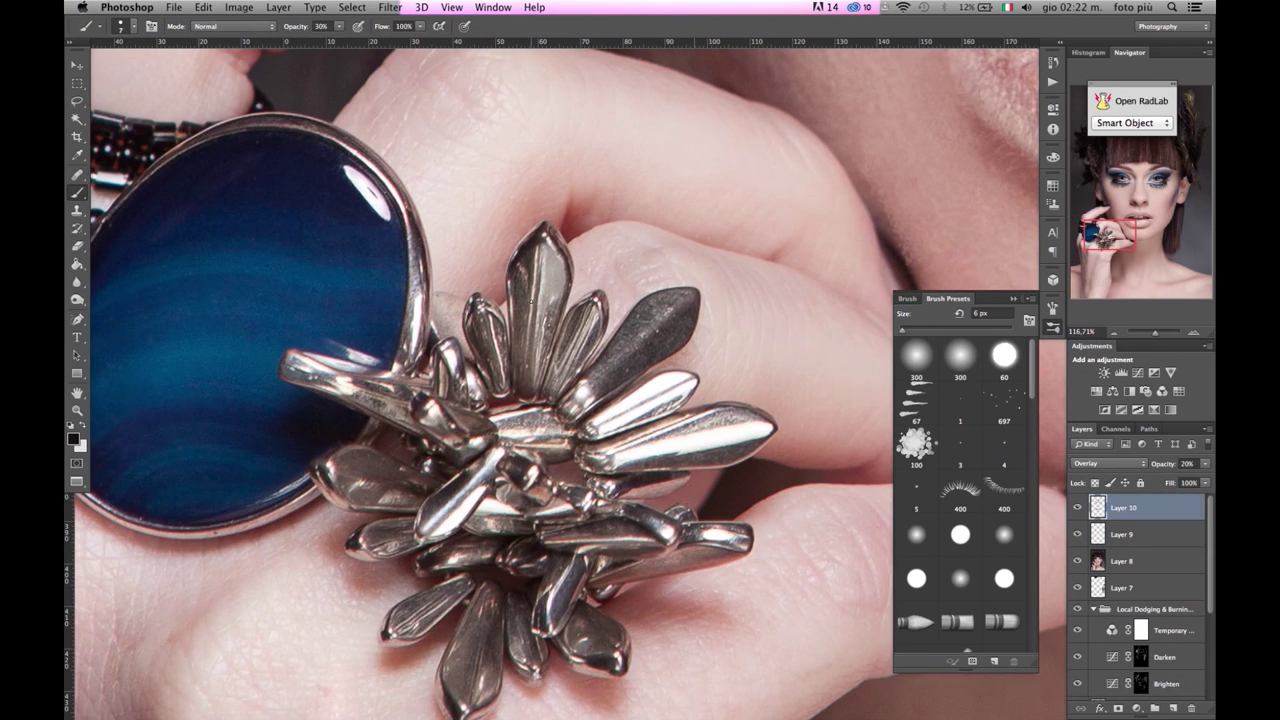
Zoom out from the ring and set the overlay layer opacity to 25%
key("z")
left_click(543, 633, "alt")
key("2")
key("5")
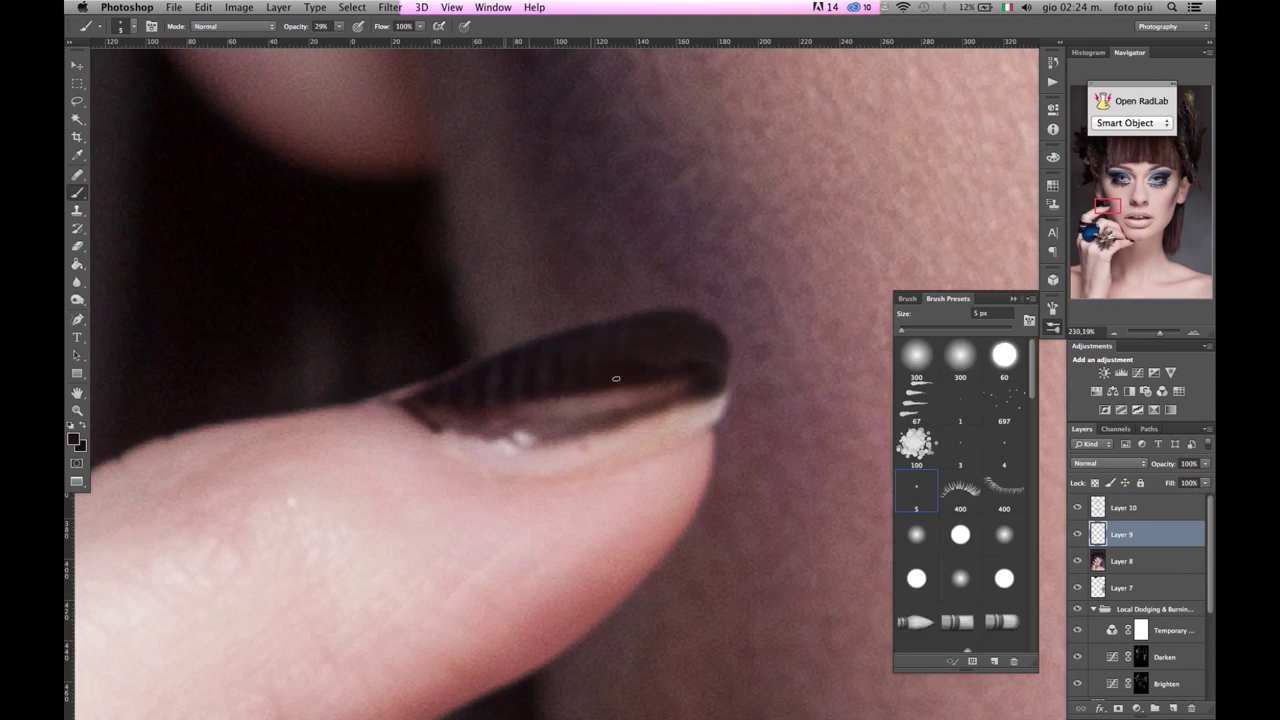
Paint over the fingernail reflection at full opacity using colours sampled from the nail
key("0")
left_click(577, 306, "alt")
left_click_drag(590, 389, 625, 390)
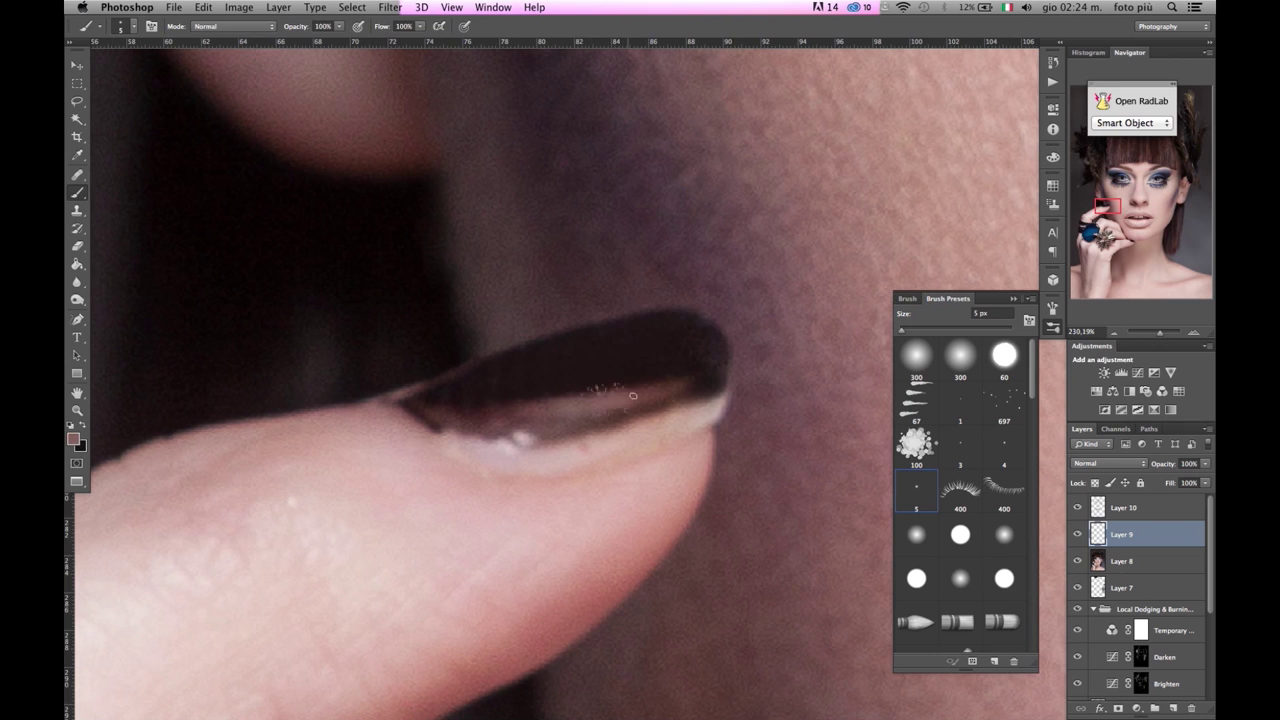
key("s")
key("b")
left_click(435, 421, "alt")
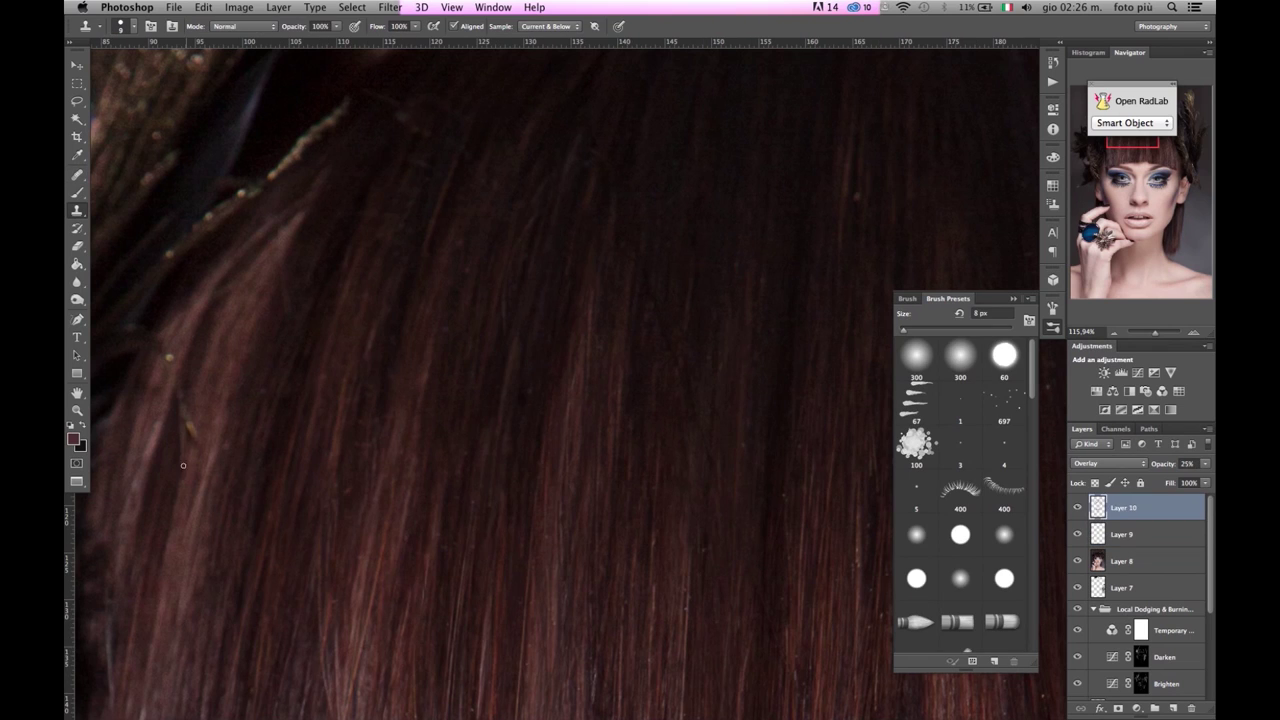
Clean up stray hairs along the fringe on Layer 9
scroll(506, 383, "down", 3)
scroll(487, 280, "down", 3)
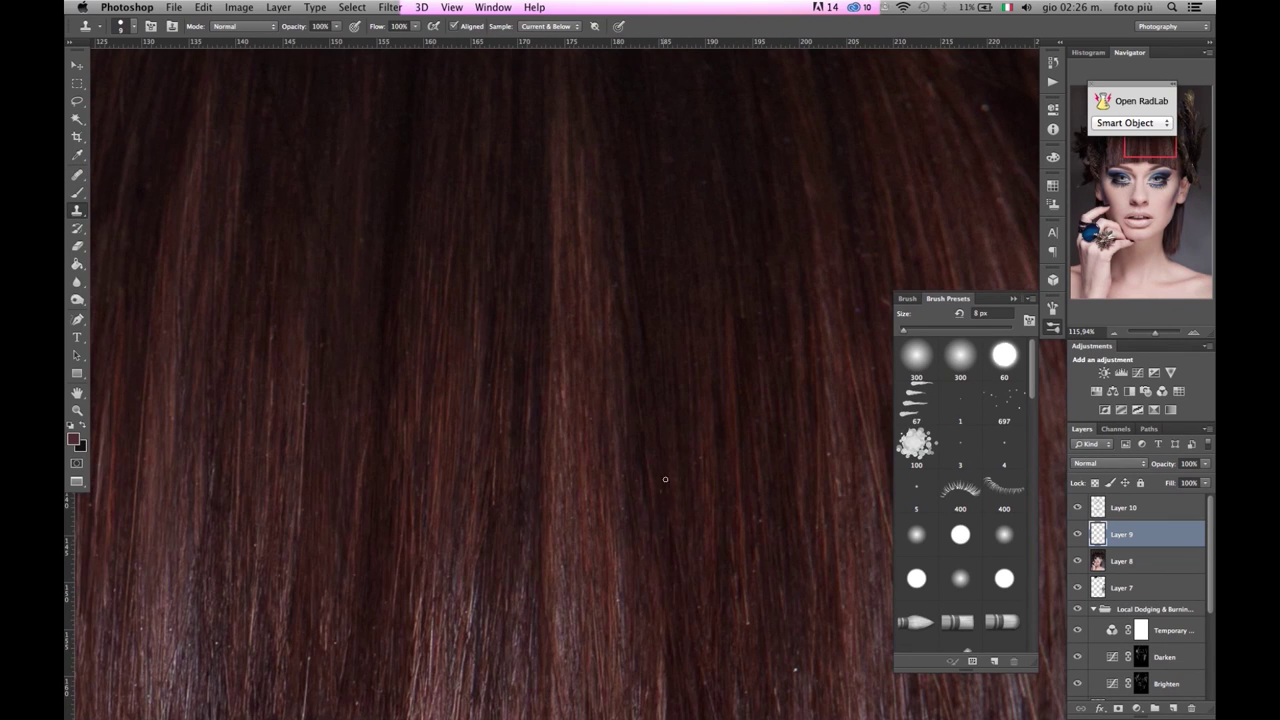
scroll(665, 479, "down", 3)
scroll(258, 405, "left", 3)
scroll(358, 447, "down", 3)
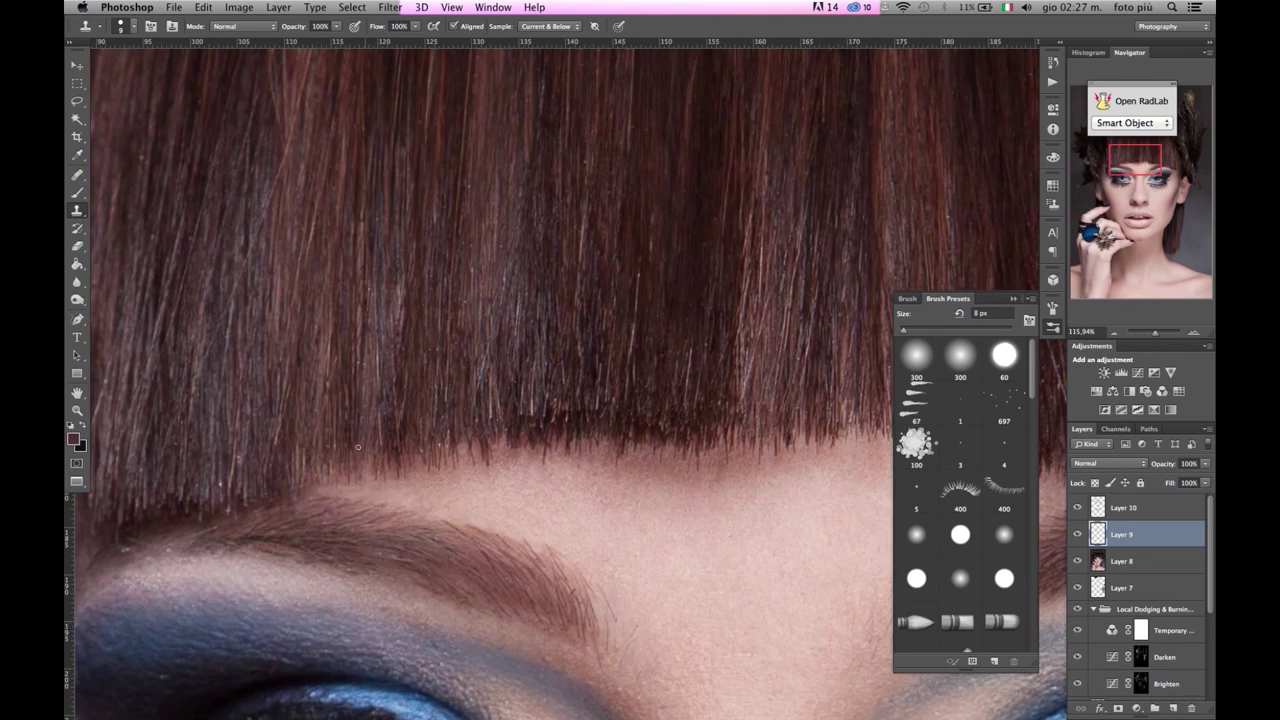
scroll(521, 431, "up", 3)
scroll(351, 439, "right", 3)
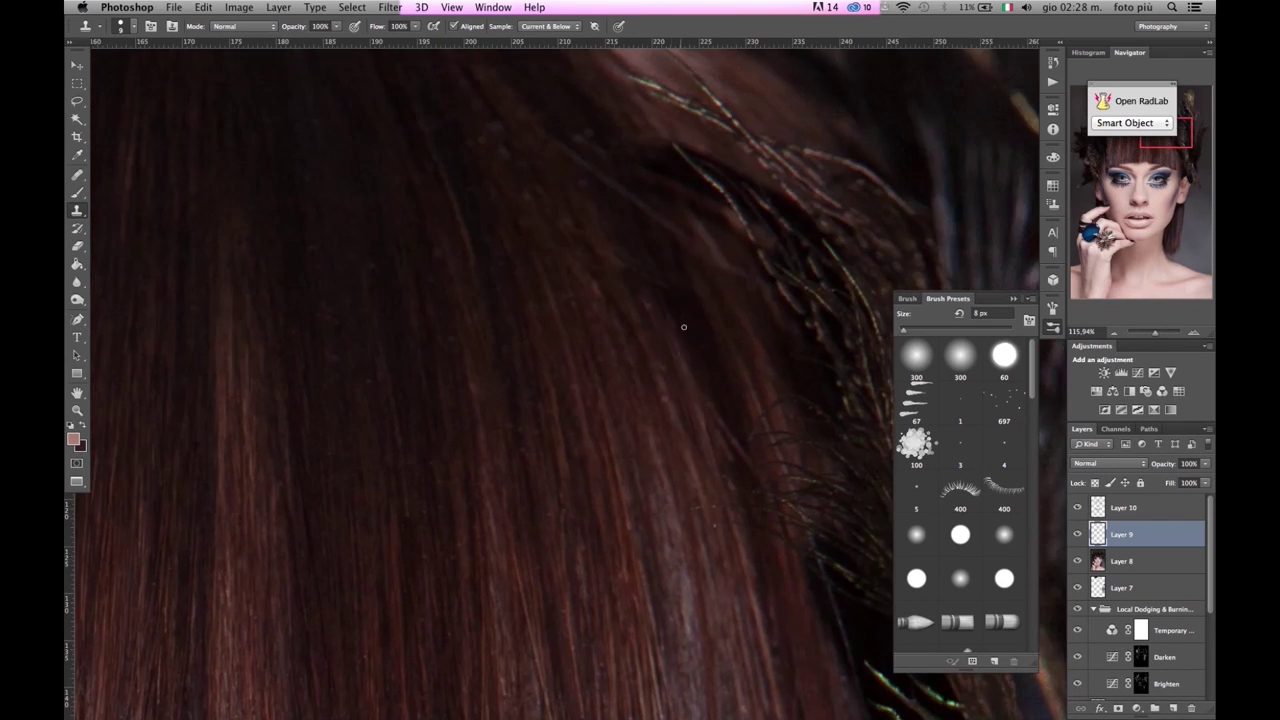
Reshape the face in Liquify with the preview zoomed out, and apply it
key("super+shift+x")
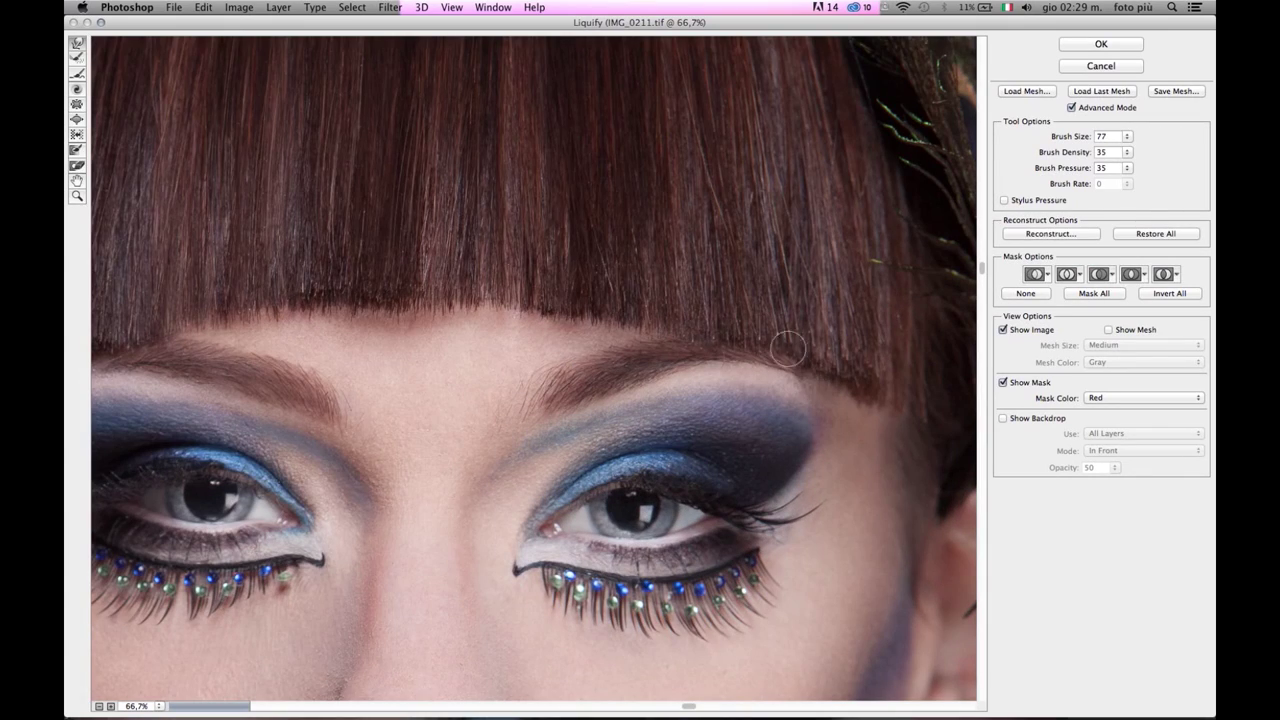
scroll(663, 366, "left", 8)
key("super+minus")
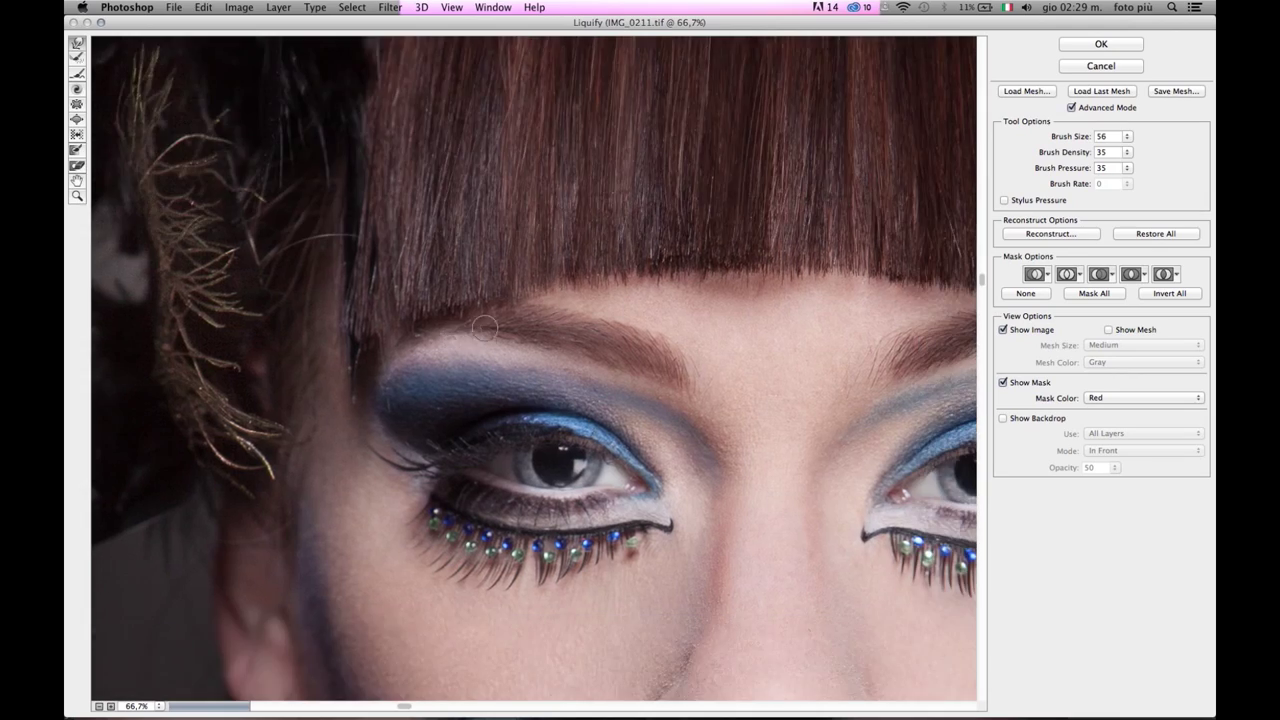
key("super+minus")
key("super+minus")
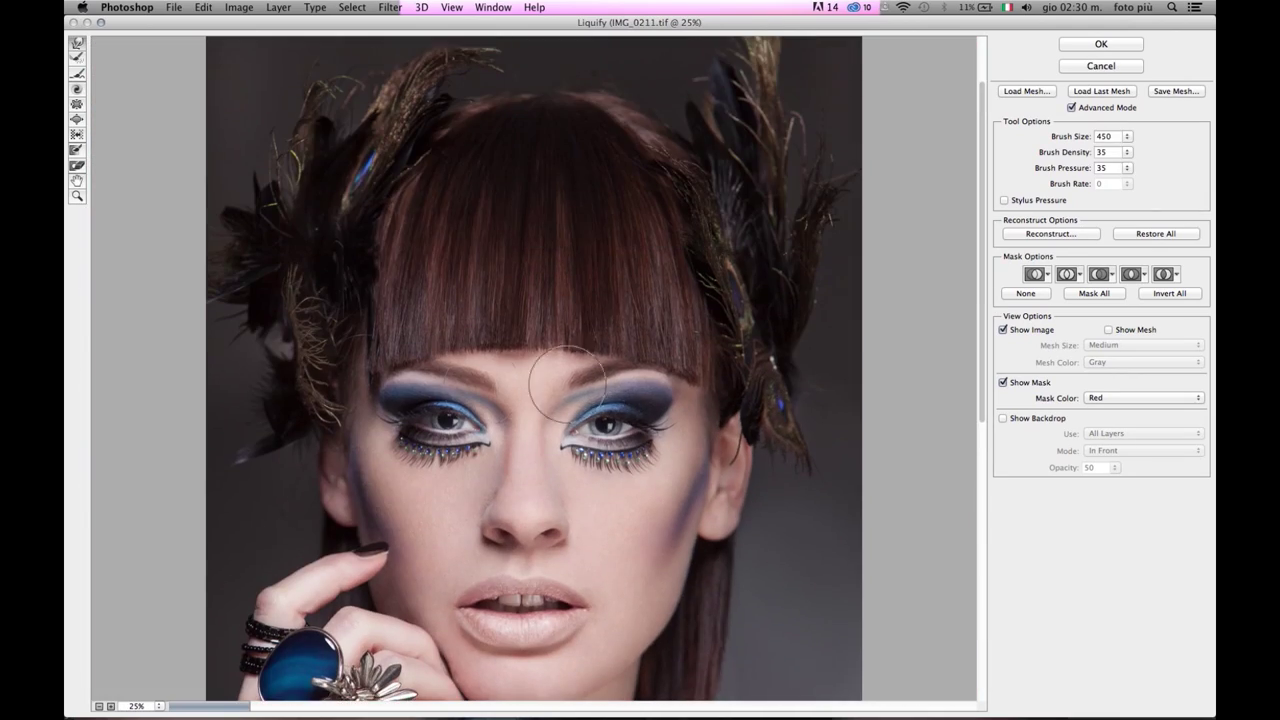
key("Return")
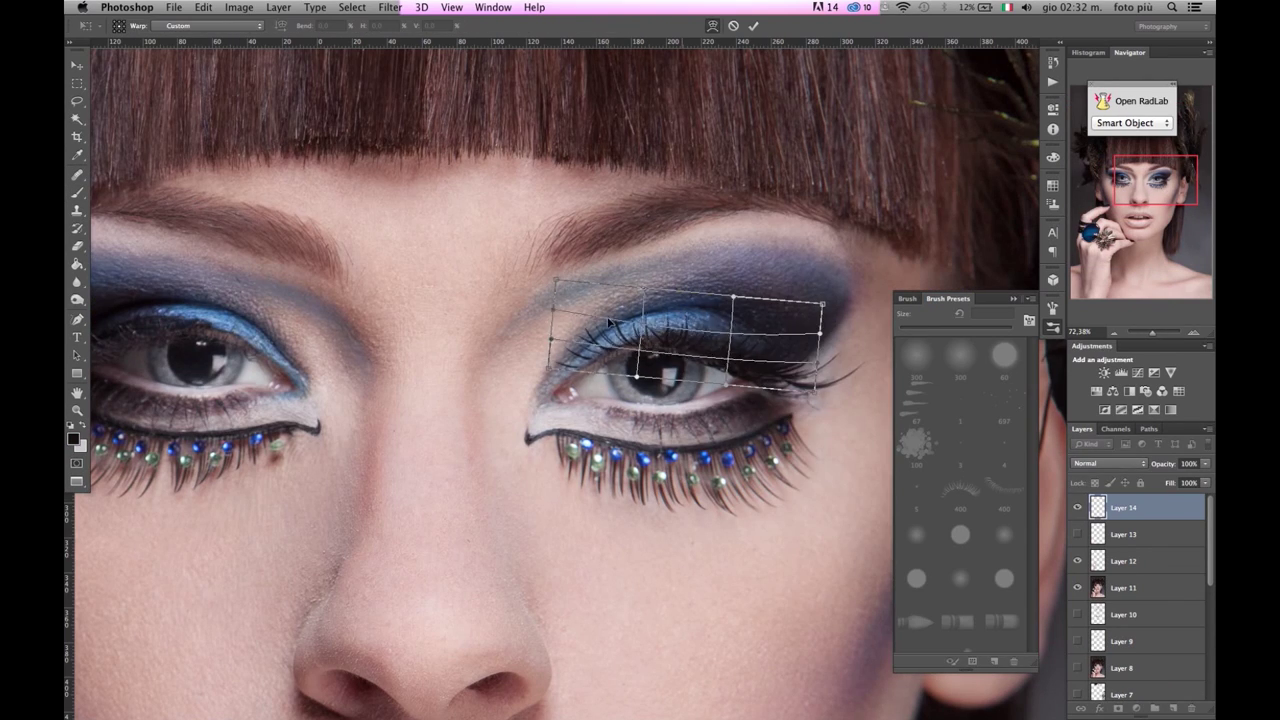
Warp the right eye's makeup and mask it with a 10% opacity, 5 px brush
left_click_drag(820, 385, 842, 394)
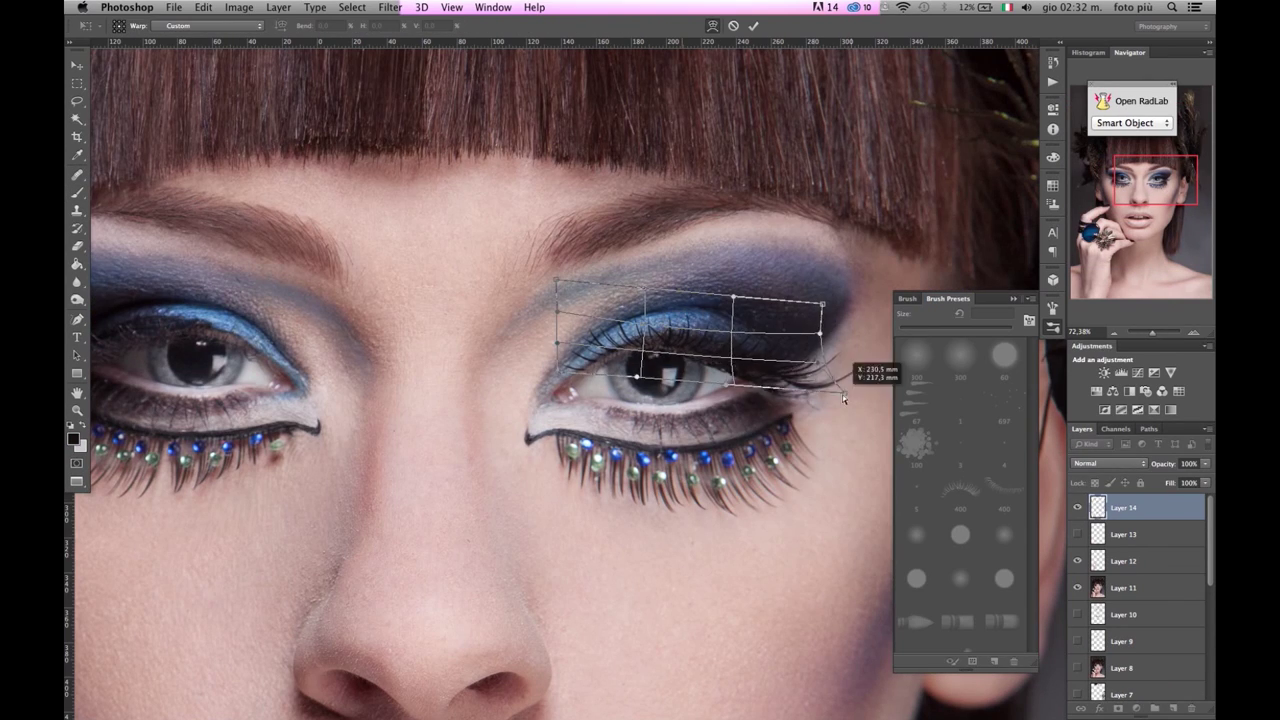
key("Return")
key("b")
key("1")
key("period")
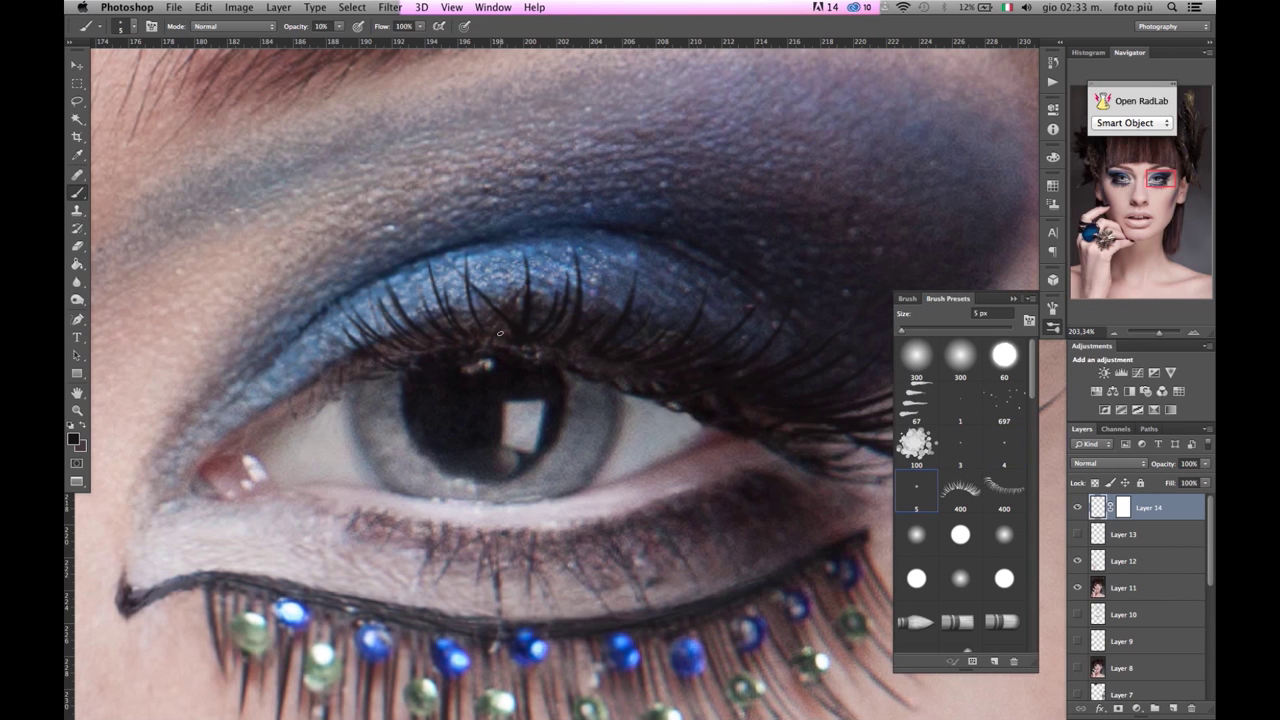
scroll(383, 354, "right", 5)
Copy the eye makeup to Layer 15, flip it horizontally, and place it over the left eye
key("s")
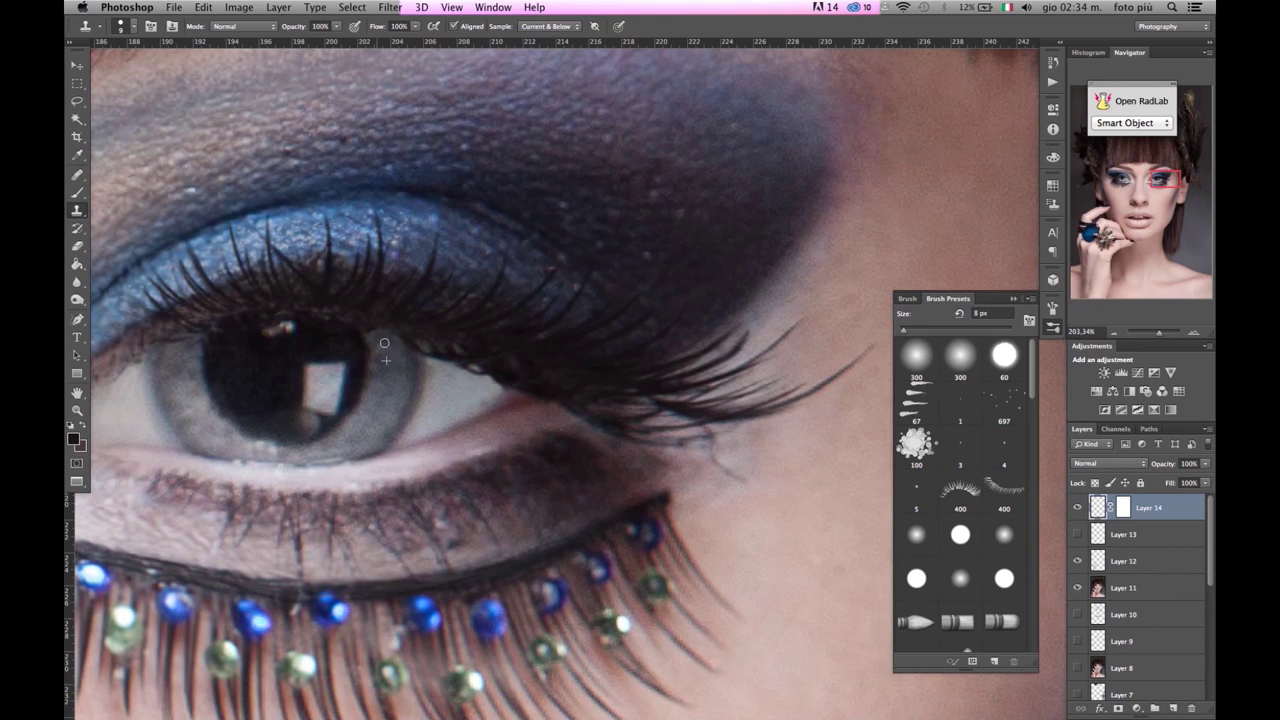
key("ctrl+minus")
key("ctrl+shift+n")
key("Return")
key("ctrl+plus")
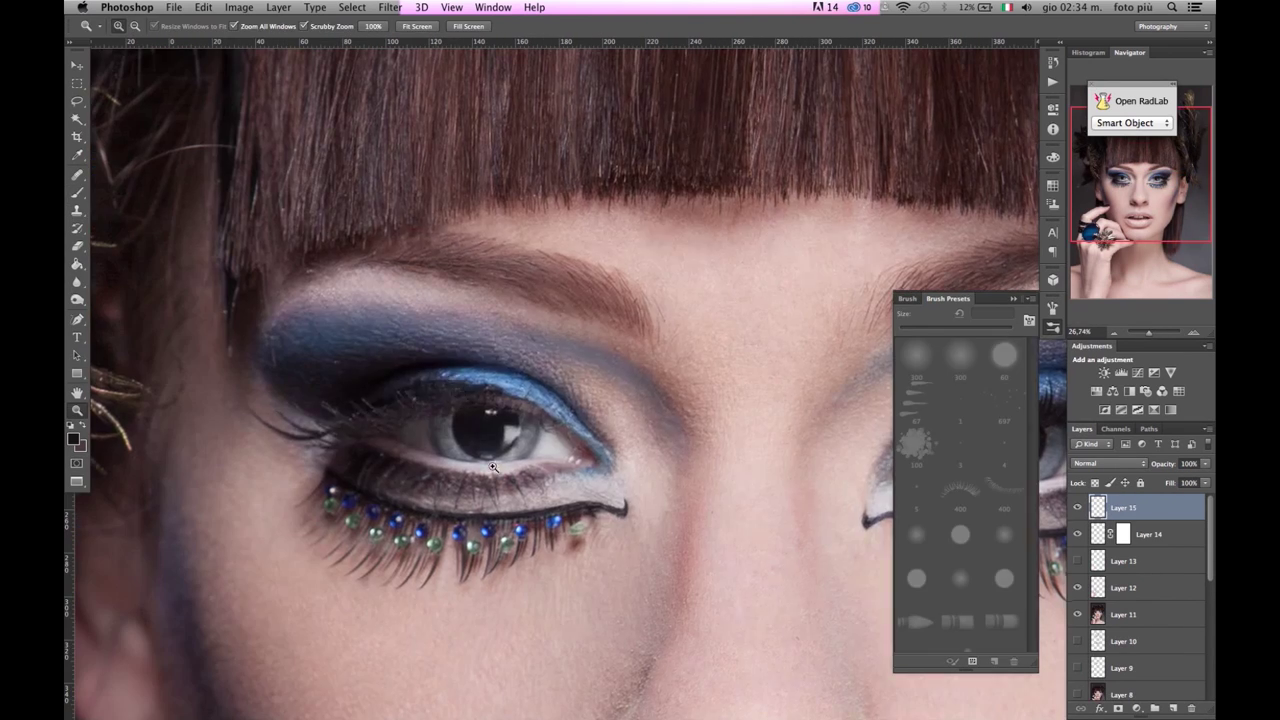
key("ctrl+t")
left_click_drag(440, 370, 390, 372)
key("Return")
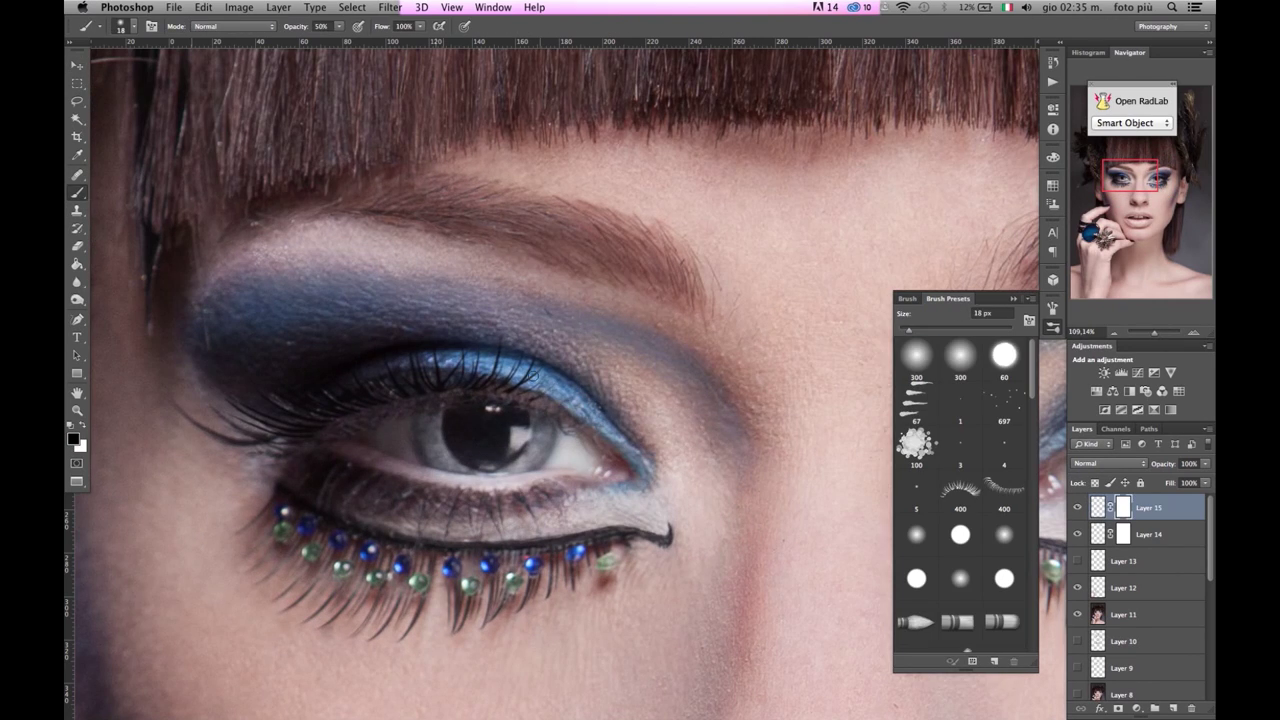
Mask the mirrored makeup and blend it with cloning and 50% brush strokes
key("z")
left_click_drag(522, 432, 578, 430)
key("s")
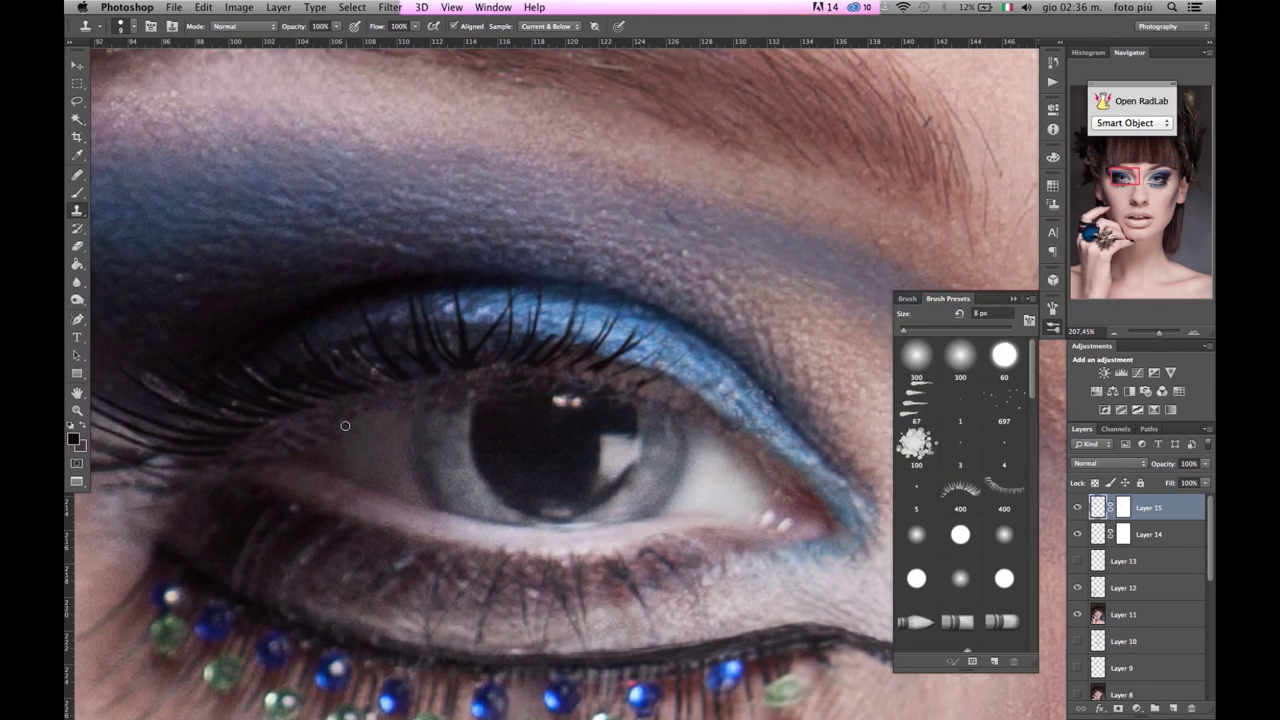
key("b")
scroll(535, 400, "down", 3)
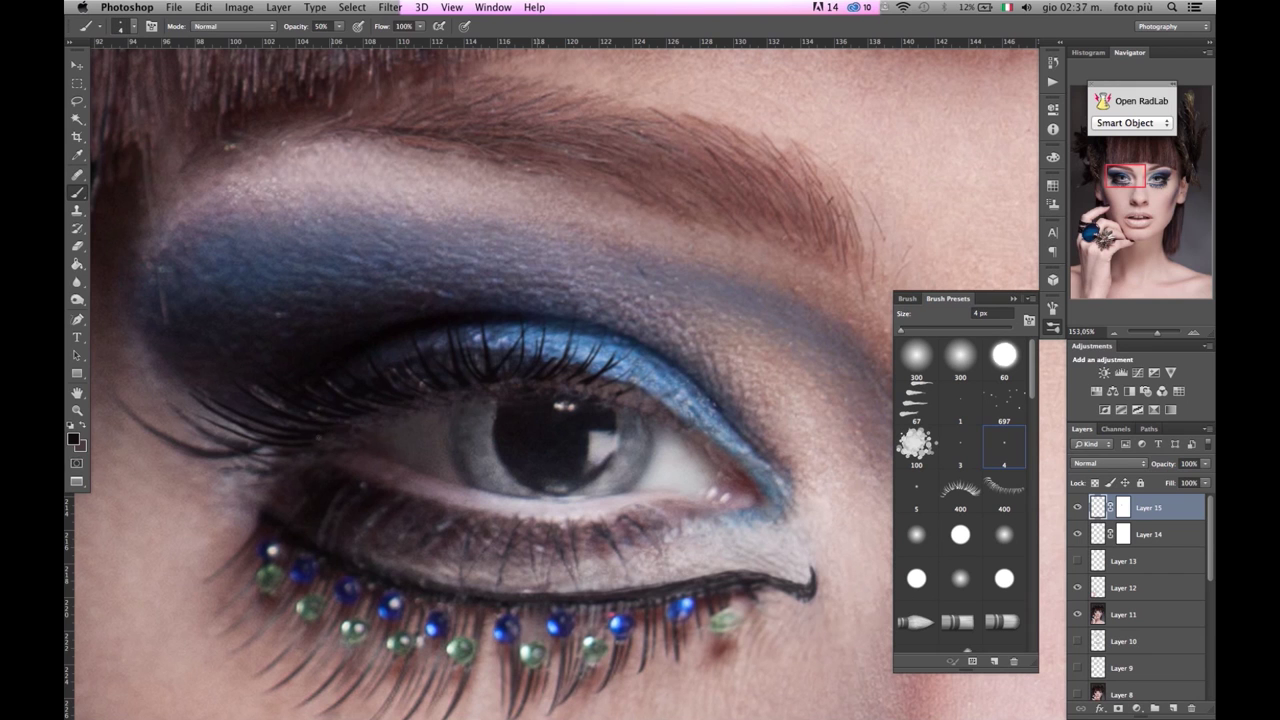
scroll(428, 420, "up", 2)
key("s")
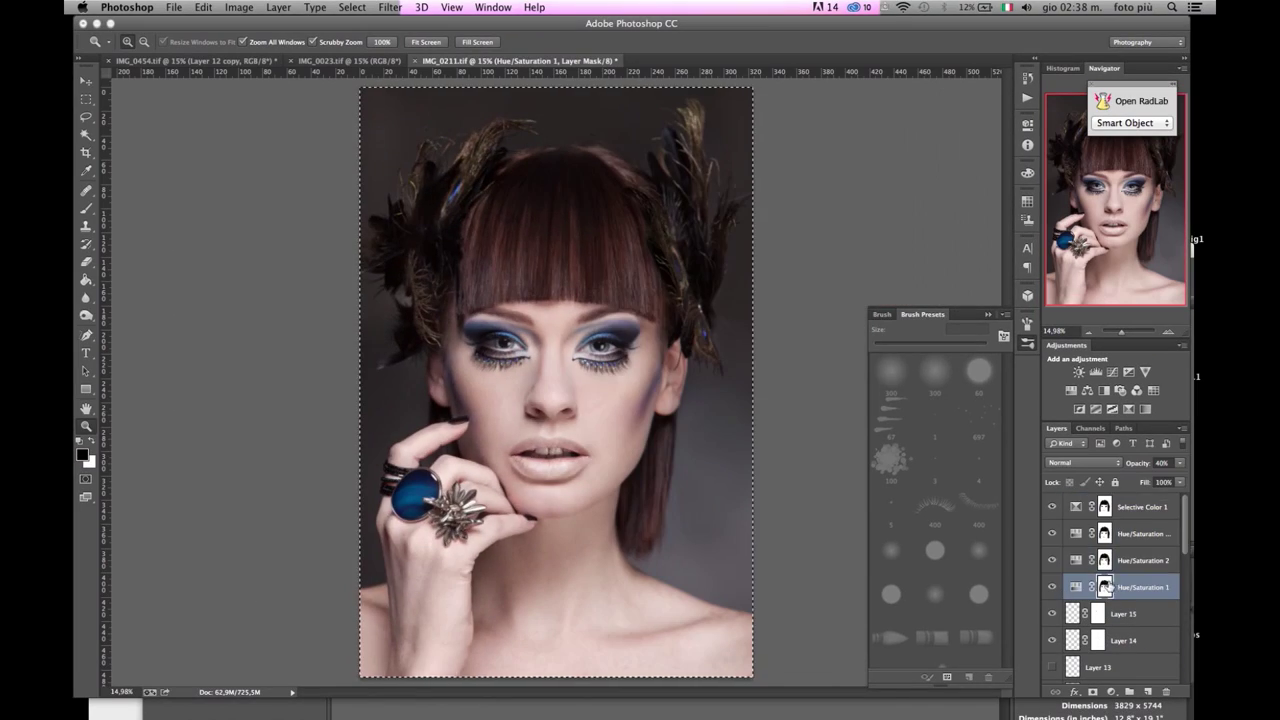
Zoom into the face, brush final touch-ups, and turn on merged Layer 24
left_click(1104, 587)
scroll(610, 344, "up", 3)
key("b")
scroll(610, 344, "down", 2)
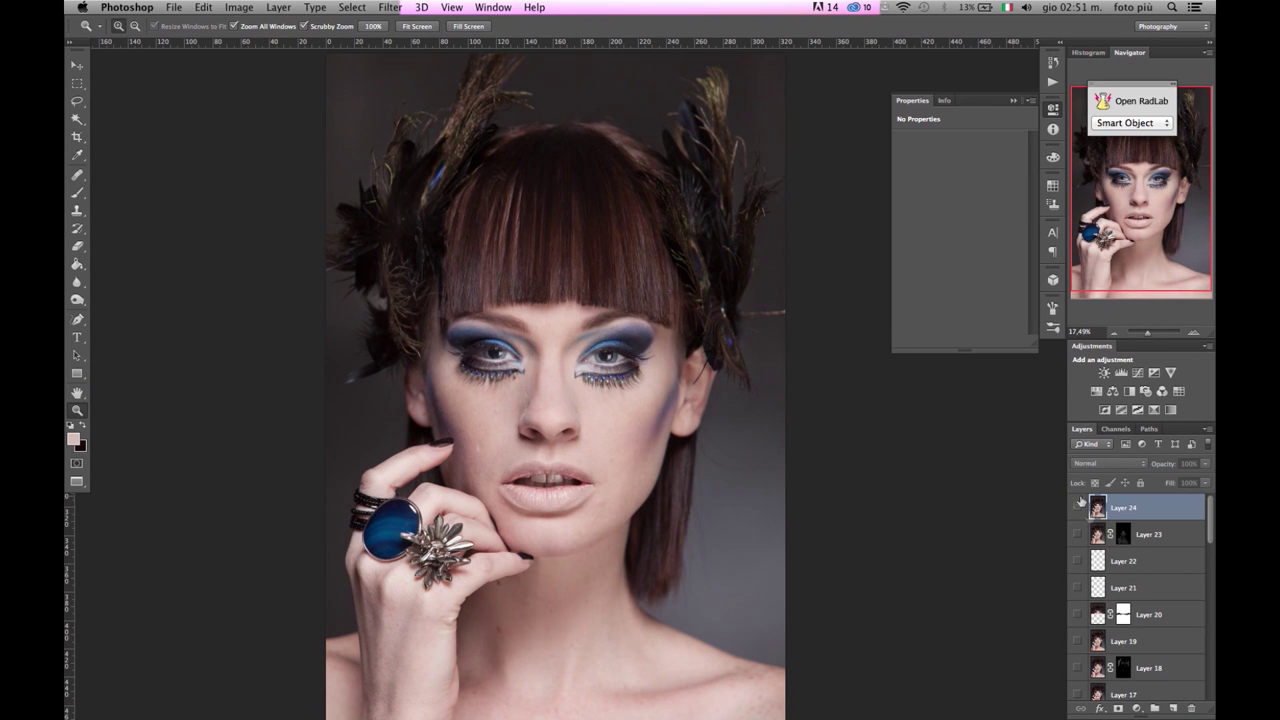
left_click(1079, 507)
Toggle Layer 24 off and back on to compare before and after
left_click(1080, 510)
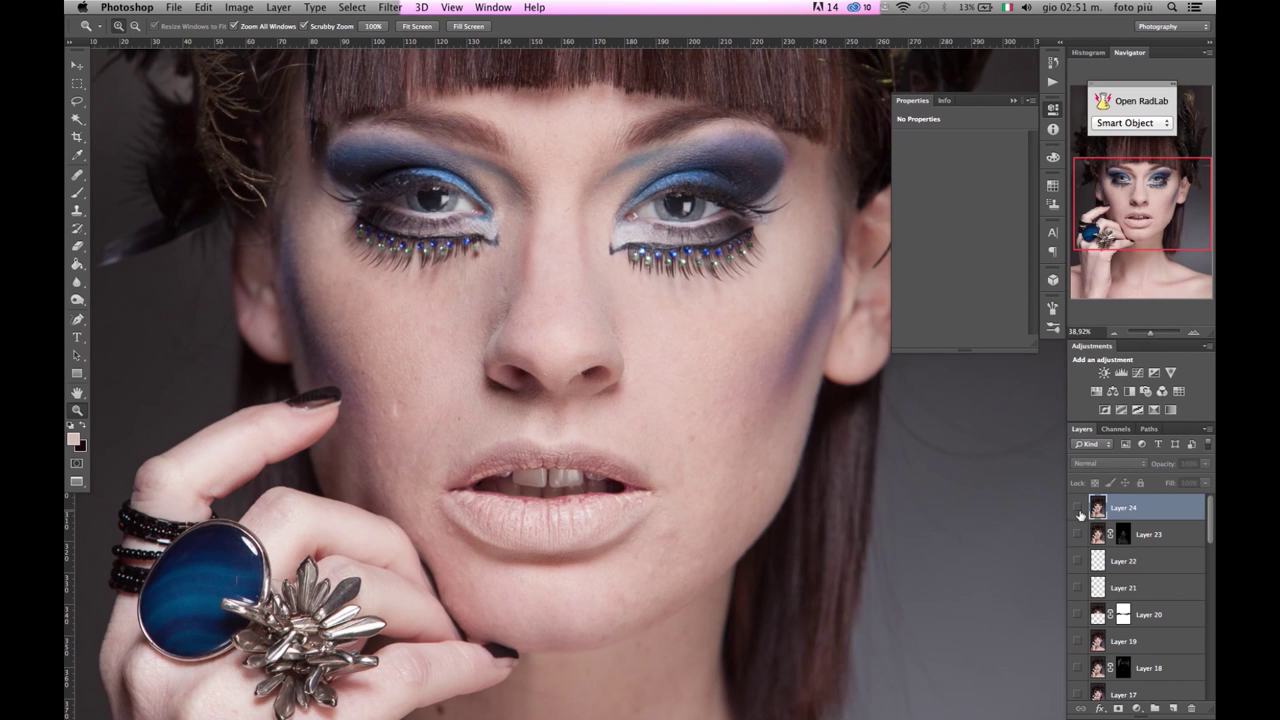
left_click(1079, 508)
scroll(1085, 560, "down", 10)
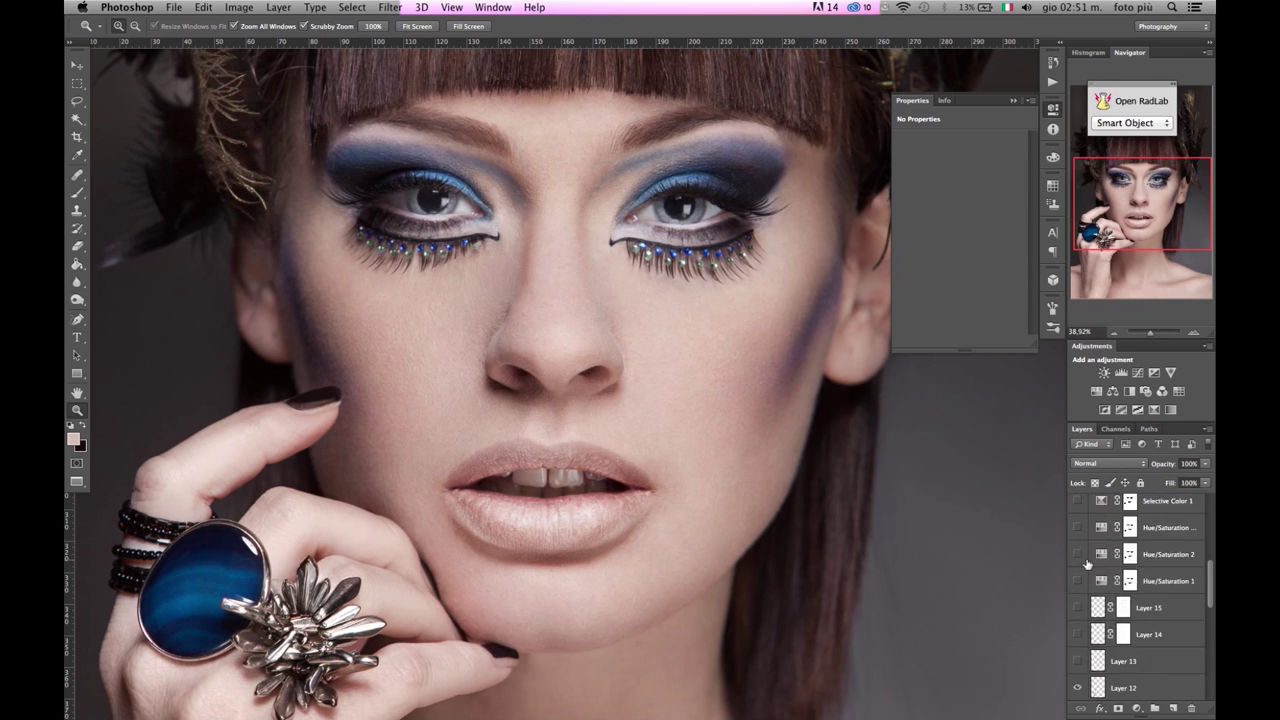